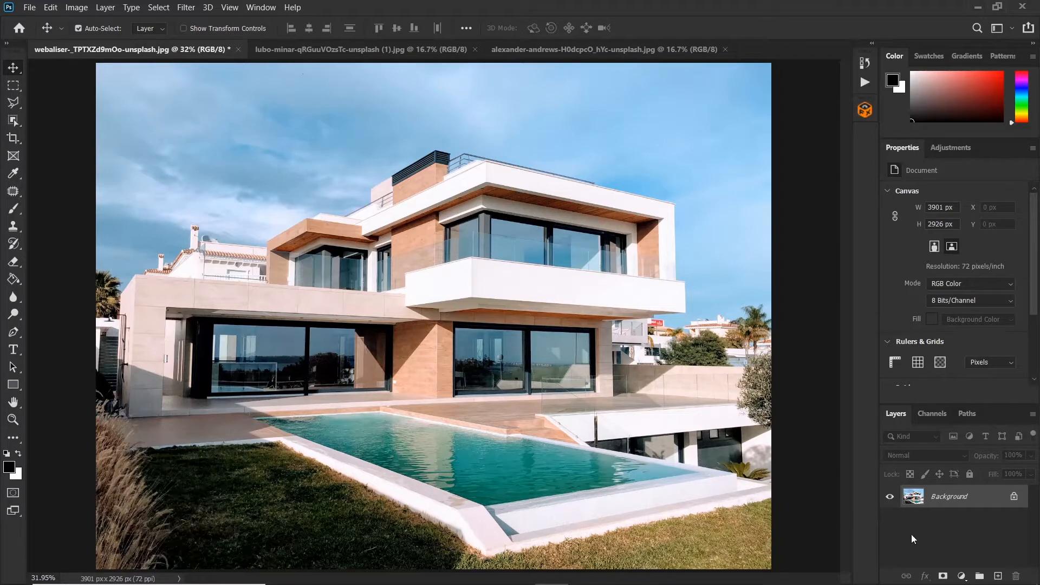
Step: Add a Color Lookup adjustment layer and load the Moonlight.3DL 3D LUT file
left_click(962, 576)
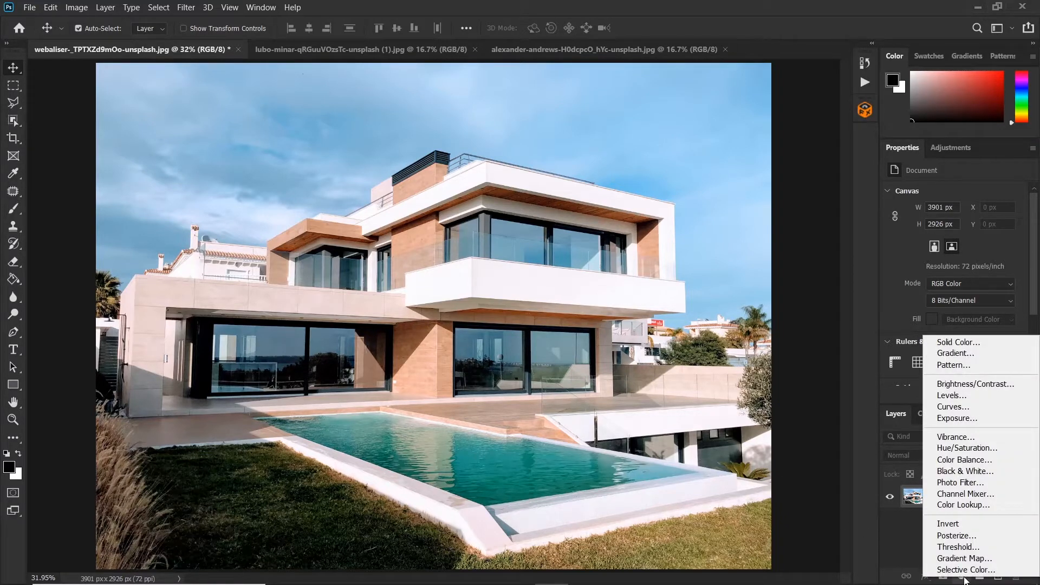
left_click(961, 505)
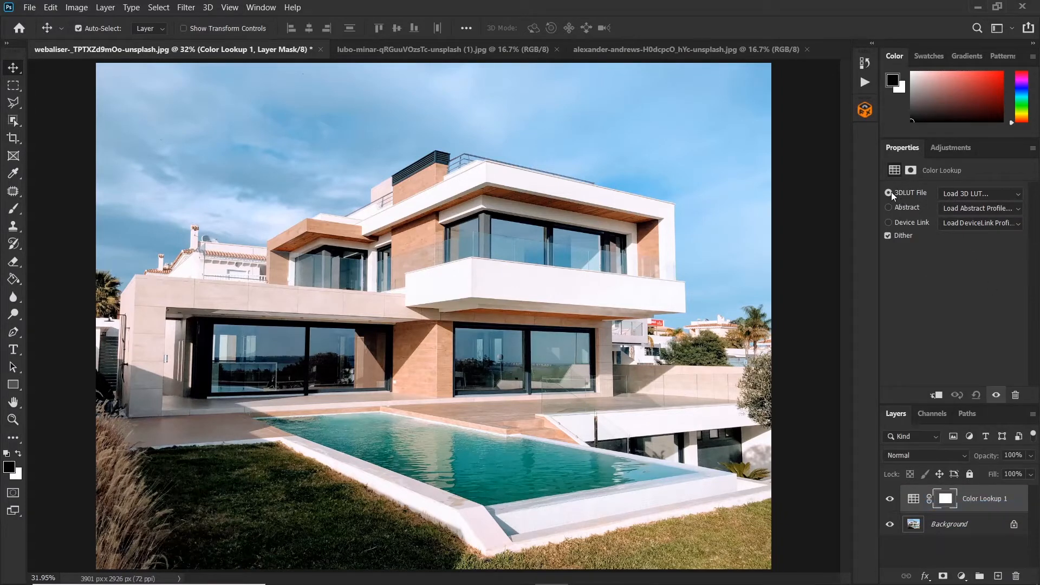
left_click(889, 194)
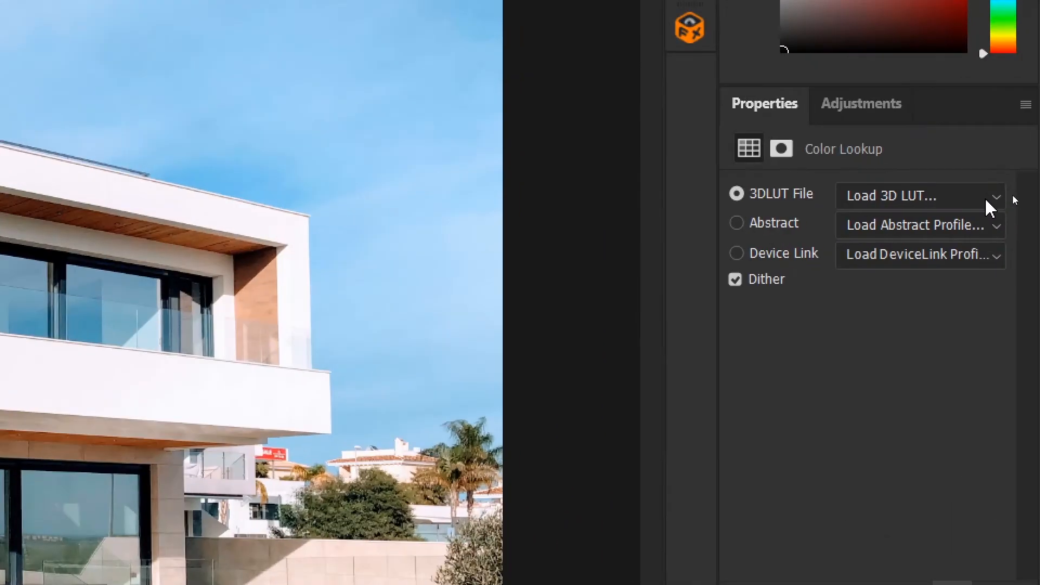
left_click(1015, 194)
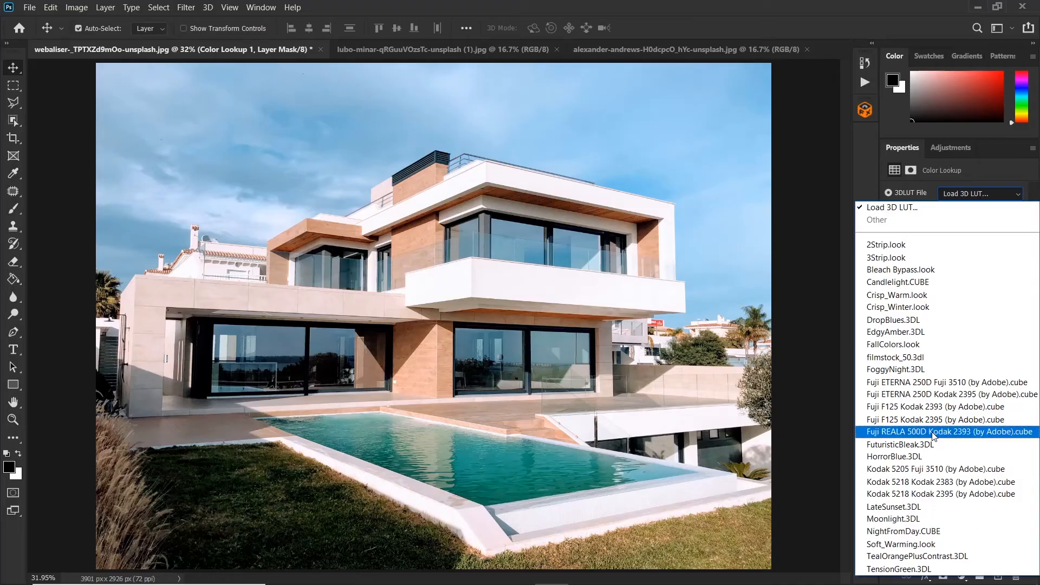
left_click(913, 520)
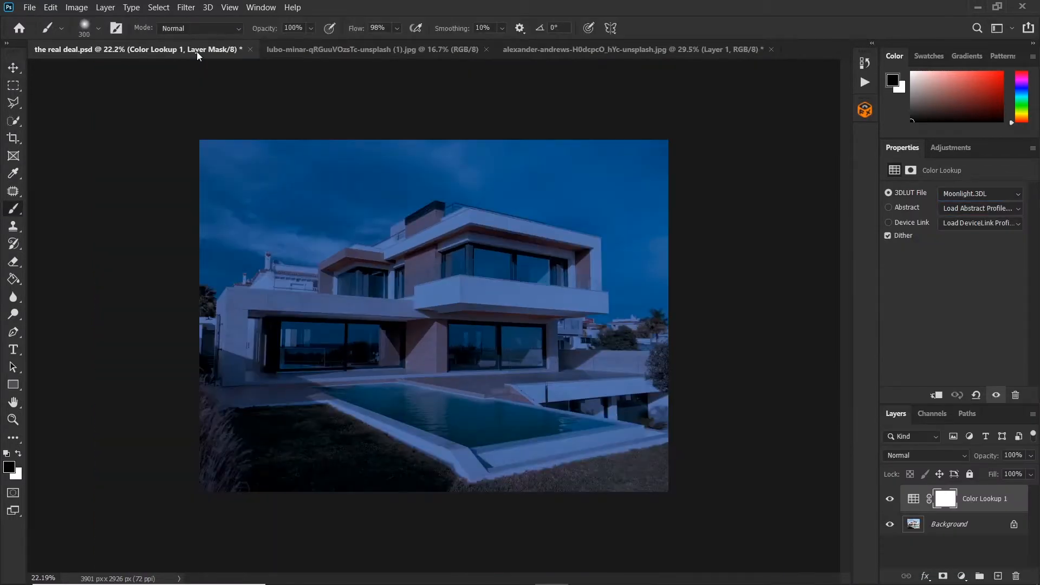
Step: Bring the starry night sky image into the house document as a new layer with the Move tool
left_click(352, 52)
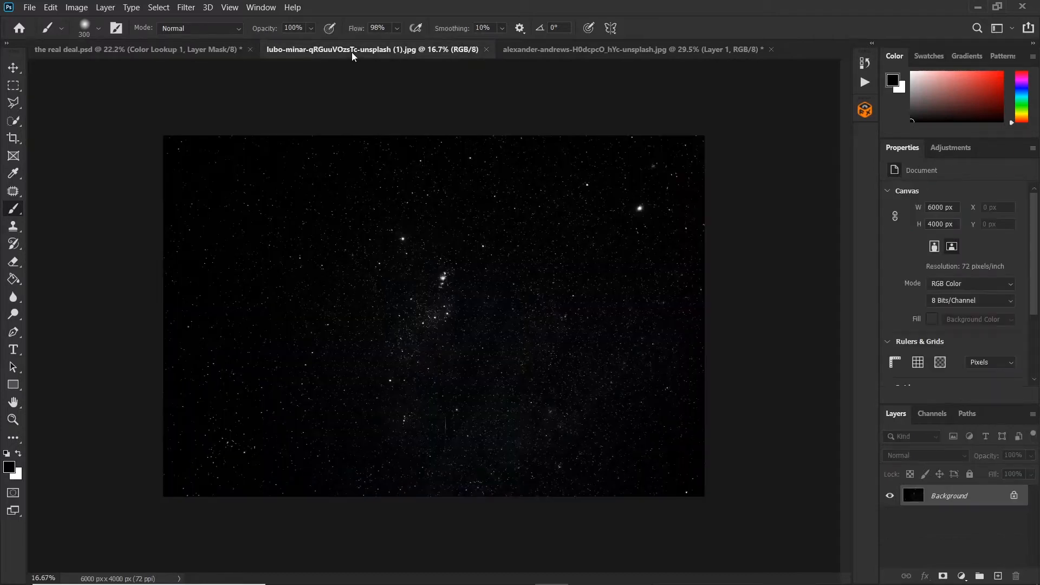
left_click(20, 70)
left_click_drag(477, 267, 205, 82)
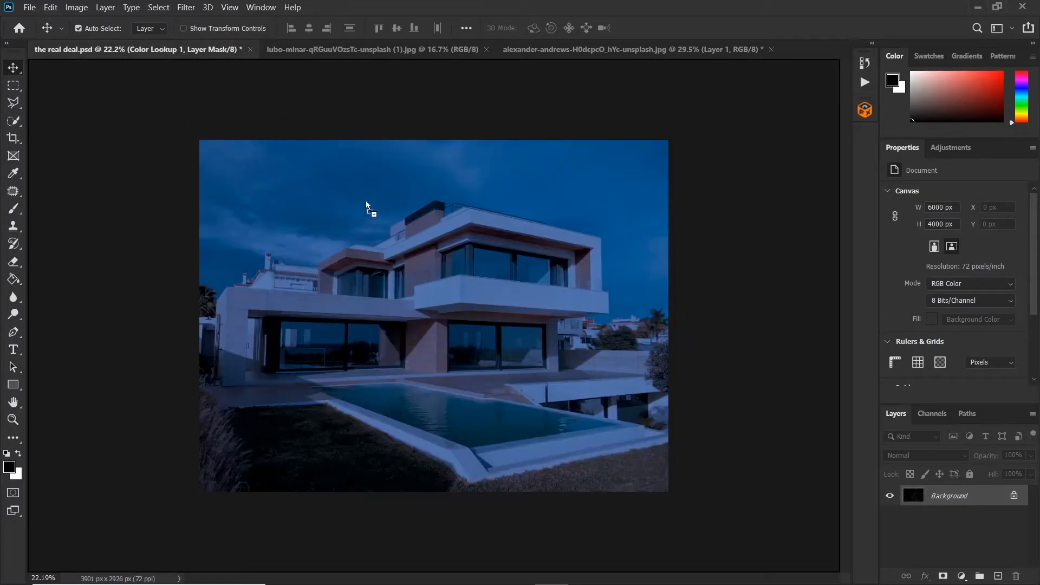
left_click_drag(366, 201, 366, 202)
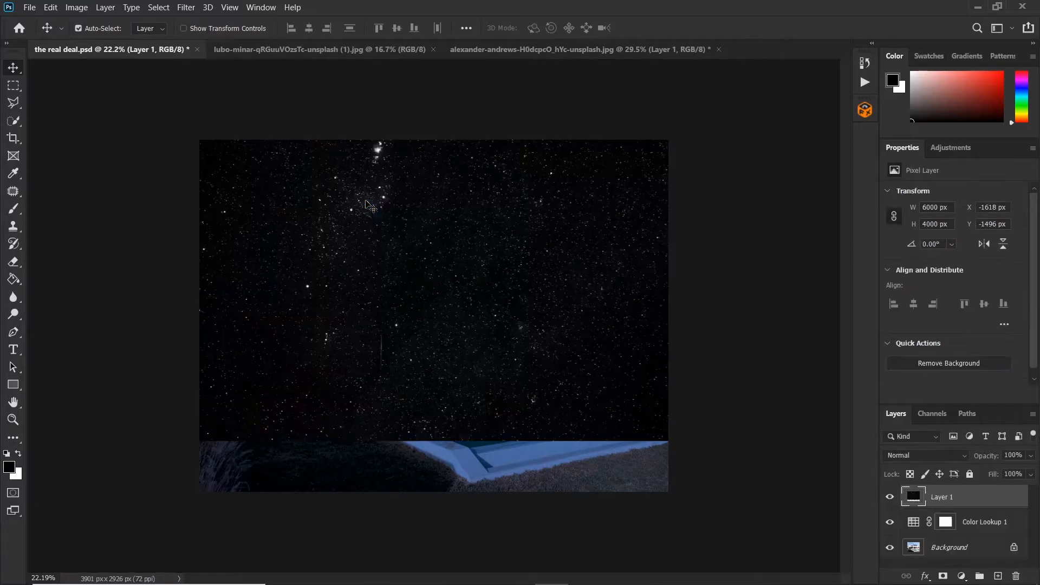
Step: Set the star layer's blend mode to Lighten and shift it slightly downward
left_click(907, 455)
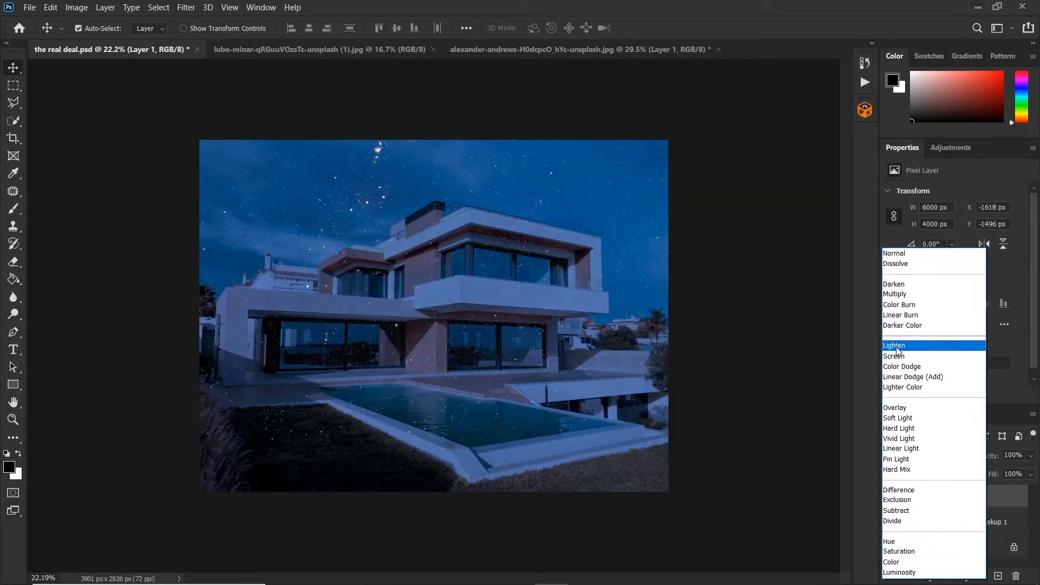
left_click(895, 347)
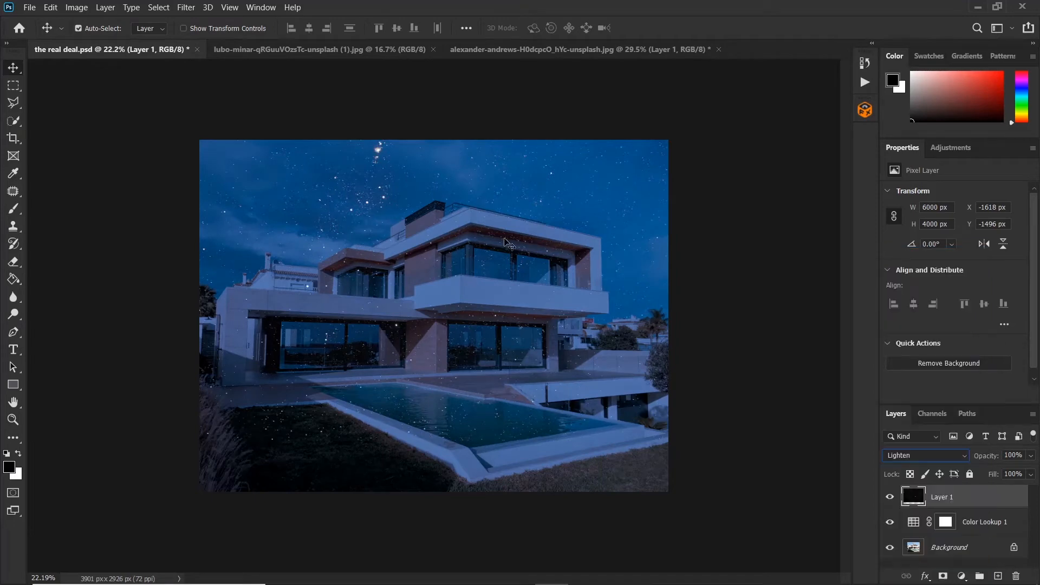
left_click_drag(392, 221, 382, 255)
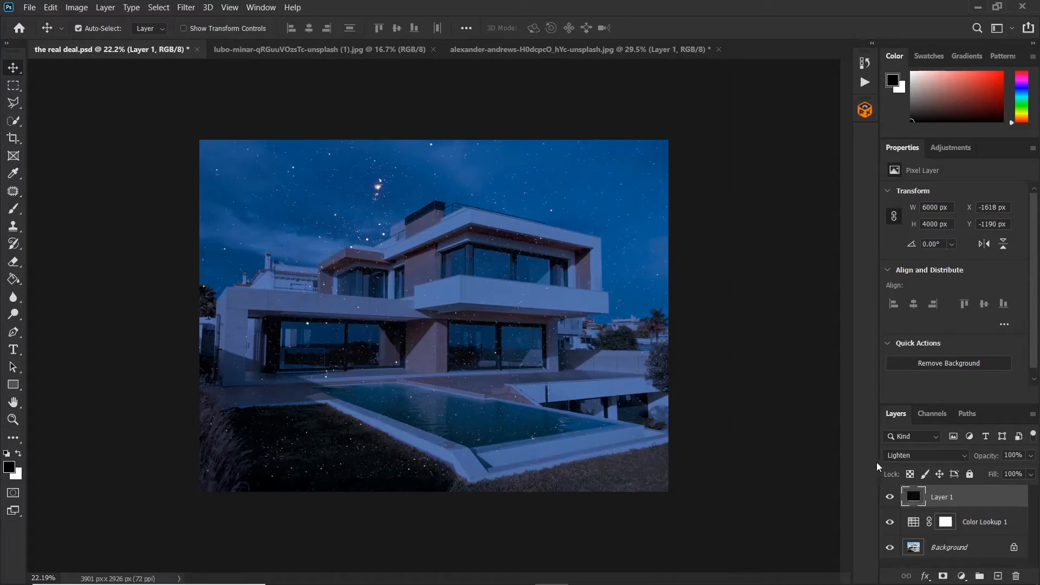
Step: Add a layer mask to the star layer and paint over the house with a black brush at 100% flow
left_click(943, 576)
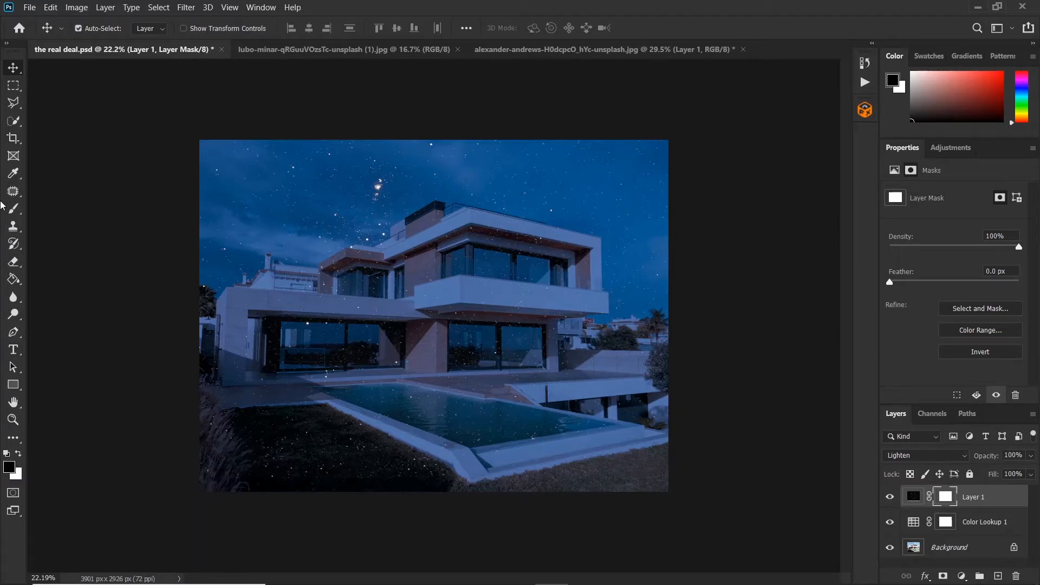
left_click(14, 209)
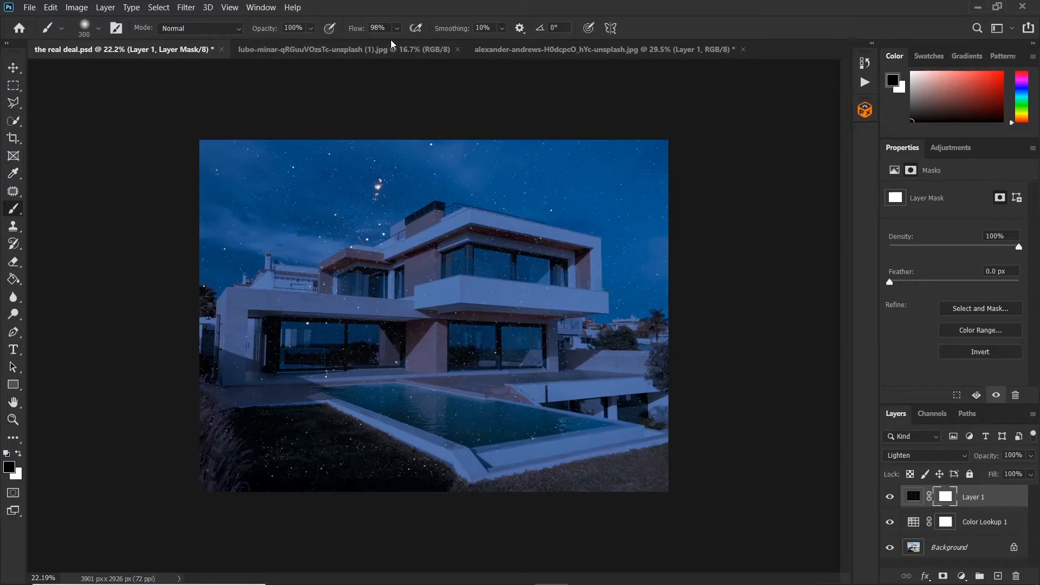
left_click_drag(355, 32, 361, 33)
mouse_move(360, 479)
left_mouse_down()
mouse_move(409, 446)
mouse_move(273, 464)
mouse_move(269, 439)
mouse_move(290, 426)
mouse_move(269, 418)
mouse_move(321, 493)
mouse_move(256, 486)
mouse_move(222, 422)
mouse_move(247, 418)
mouse_move(282, 452)
mouse_move(364, 435)
mouse_move(294, 401)
mouse_move(215, 410)
mouse_move(238, 391)
mouse_move(228, 371)
mouse_move(186, 349)
mouse_move(195, 362)
mouse_move(210, 358)
mouse_move(240, 326)
mouse_move(306, 339)
mouse_move(265, 307)
mouse_move(387, 271)
mouse_move(357, 257)
mouse_move(445, 248)
mouse_move(482, 251)
mouse_move(440, 312)
mouse_move(592, 289)
mouse_move(549, 327)
mouse_move(561, 339)
mouse_move(556, 367)
mouse_move(500, 401)
mouse_move(480, 444)
mouse_move(655, 438)
mouse_move(346, 388)
mouse_move(374, 397)
mouse_move(498, 341)
mouse_move(453, 396)
mouse_move(648, 345)
mouse_move(658, 327)
mouse_move(522, 332)
mouse_move(385, 254)
mouse_move(235, 318)
mouse_move(502, 444)
mouse_move(542, 339)
mouse_move(204, 436)
mouse_move(543, 321)
mouse_move(556, 378)
left_mouse_up()
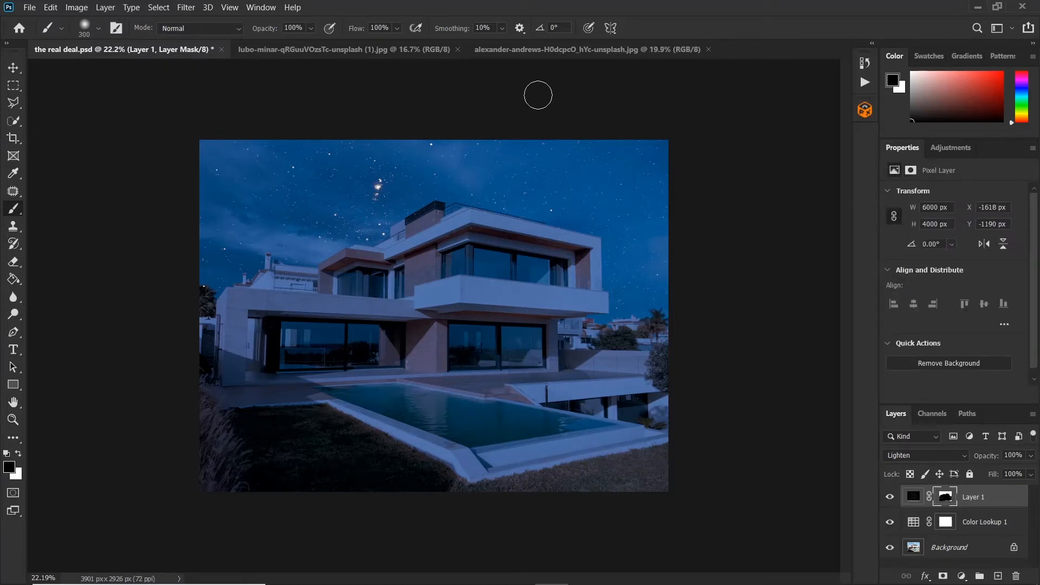
Step: In the moon image, select the moon with the Quick Selection Tool and copy it to a new layer
left_click(526, 51)
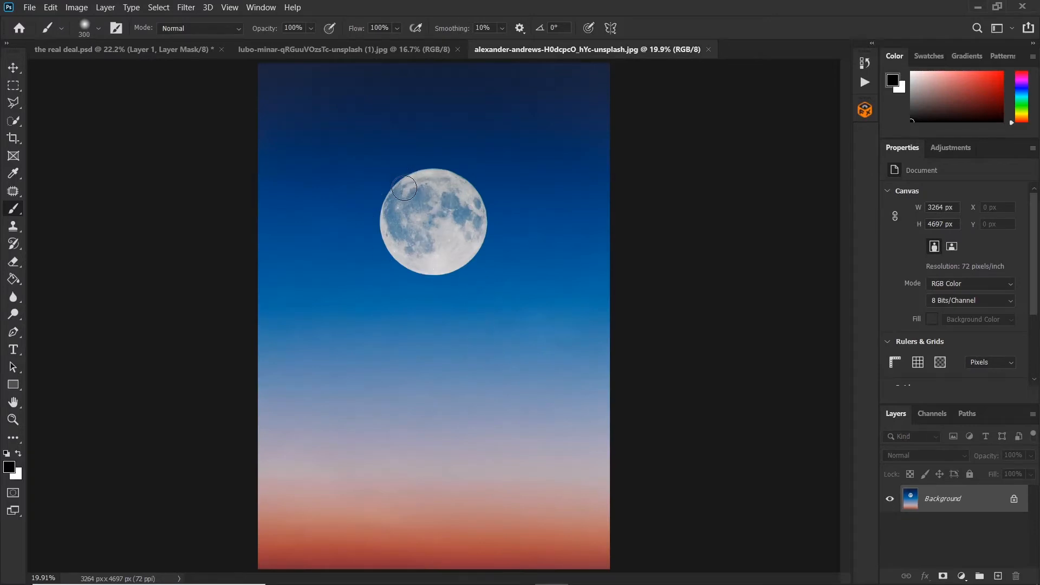
left_click(14, 121)
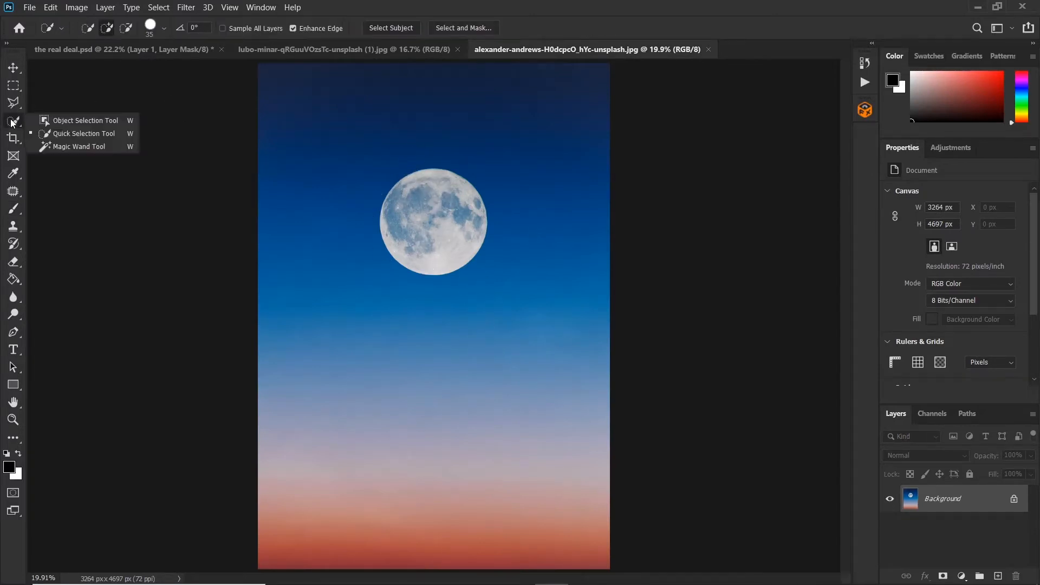
left_click(77, 133)
left_click(424, 181)
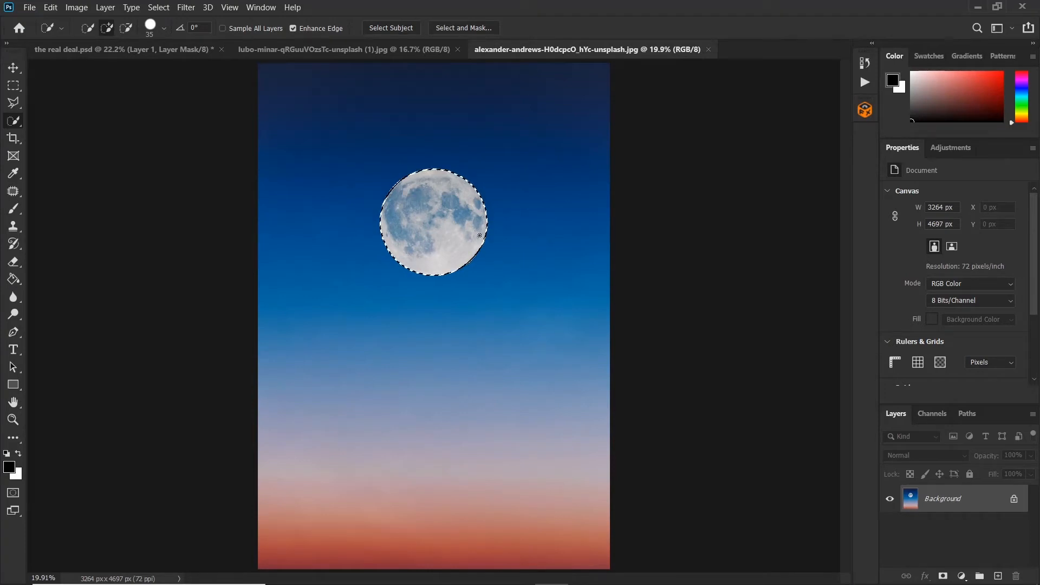
key("ctrl+j")
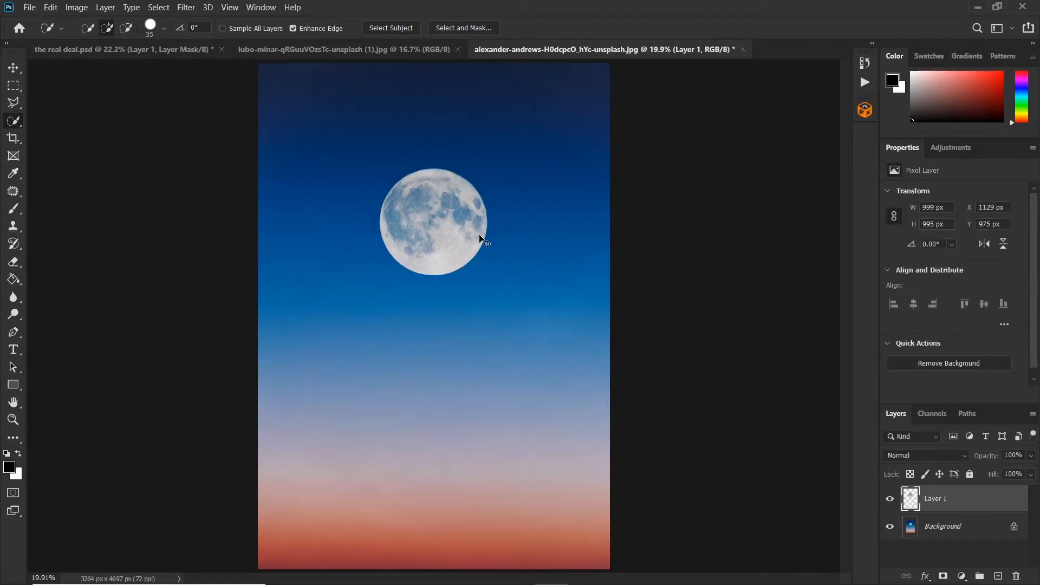
Step: Move the moon layer into the house document with the Move tool
left_click(15, 69)
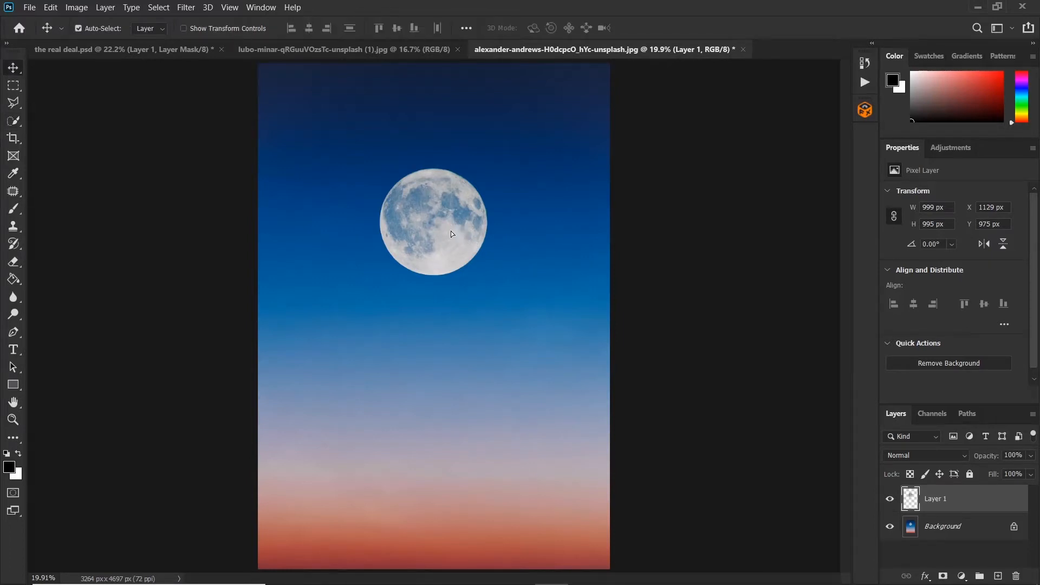
left_click_drag(126, 53, 264, 159)
left_click_drag(285, 203, 285, 204)
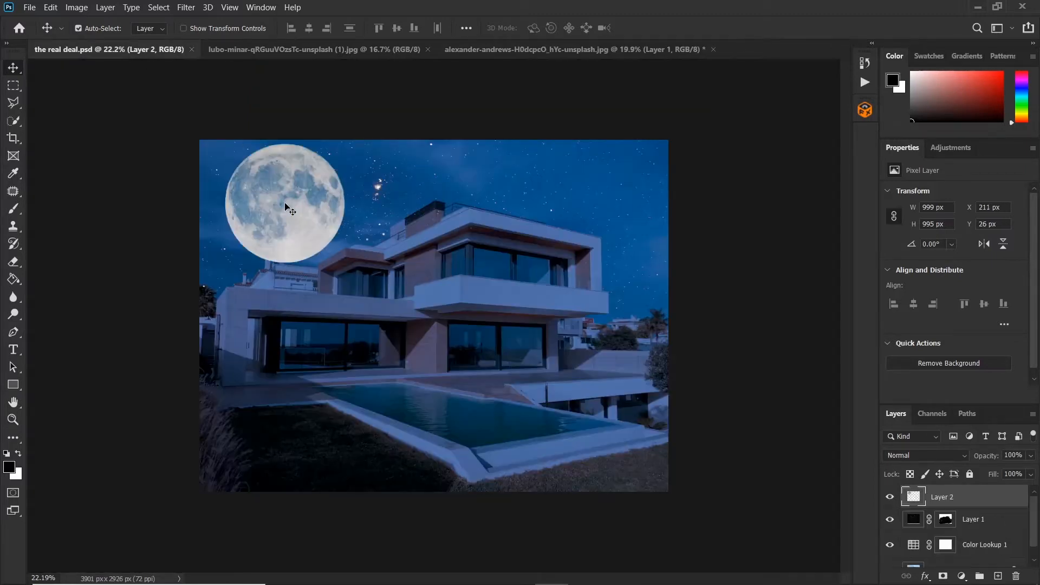
Step: Free-transform the moon to about 41% size and place it in the upper-left sky
key("ctrl+t")
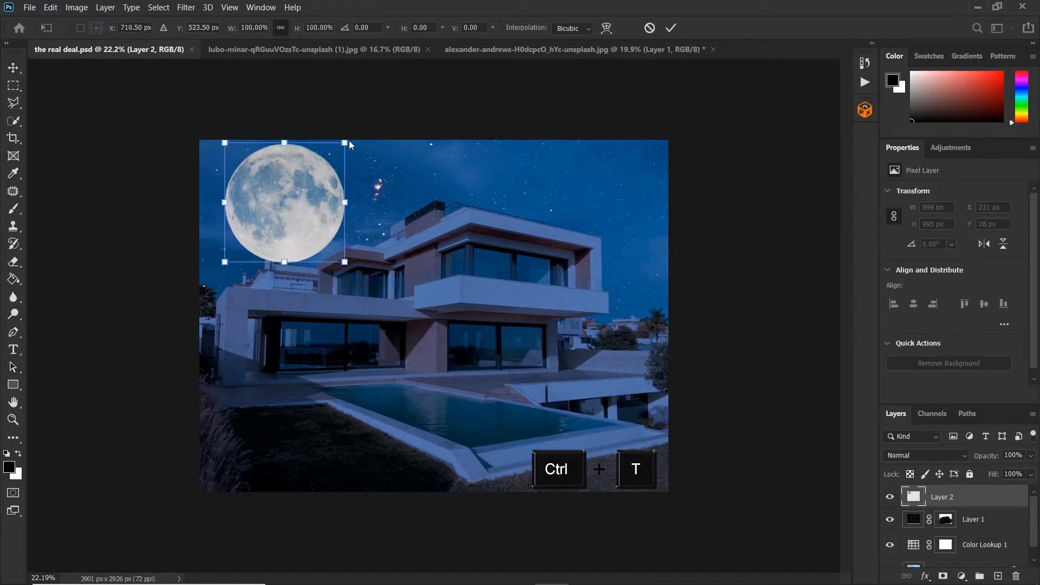
left_click_drag(345, 142, 273, 213)
left_click_drag(253, 249, 266, 219)
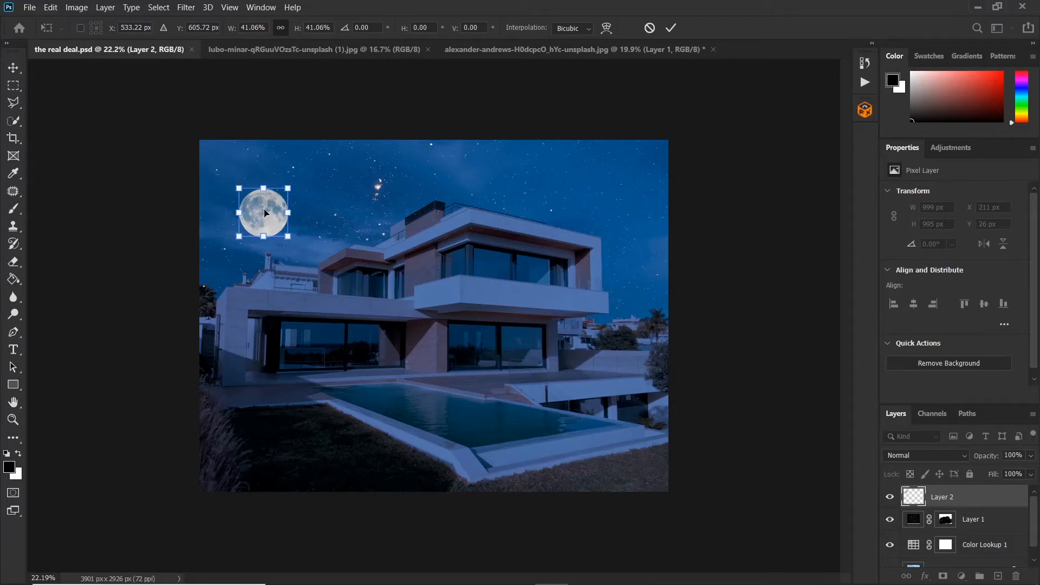
key("Return")
key("ctrl+t")
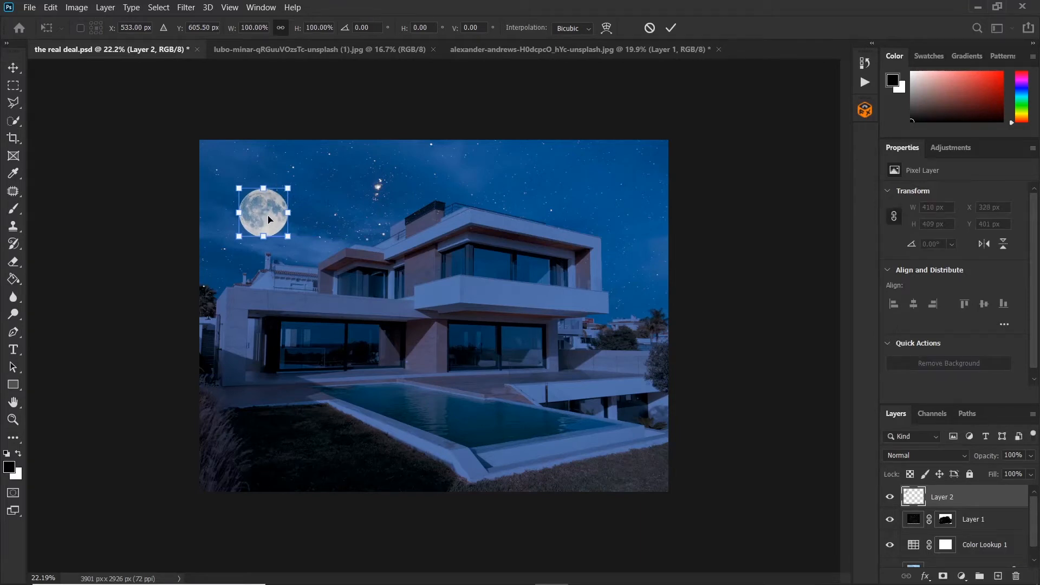
left_click(672, 28)
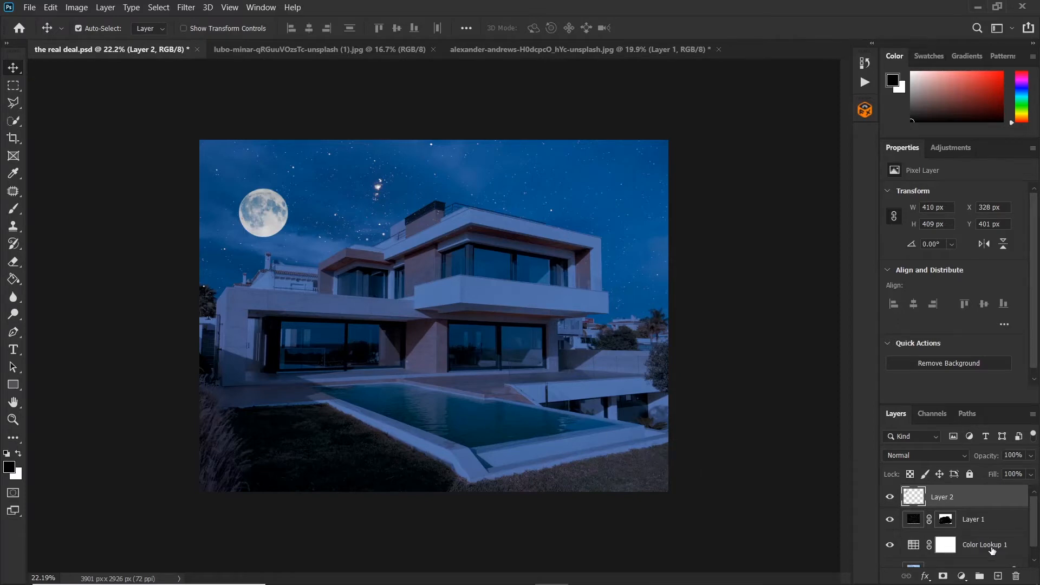
Step: Duplicate the Color Lookup adjustment layer to darken the scene further
left_click(990, 549)
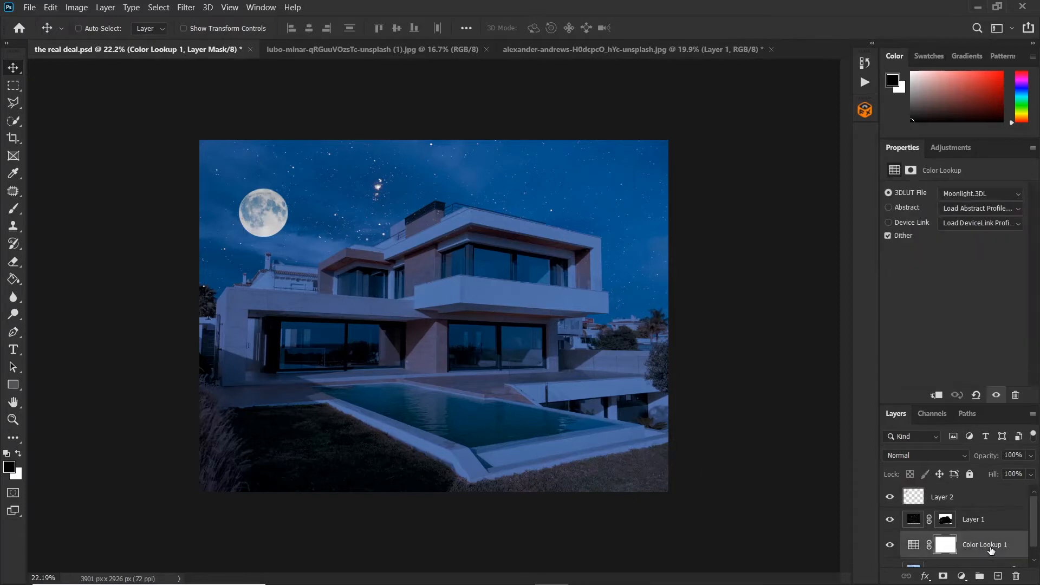
key("ctrl+j")
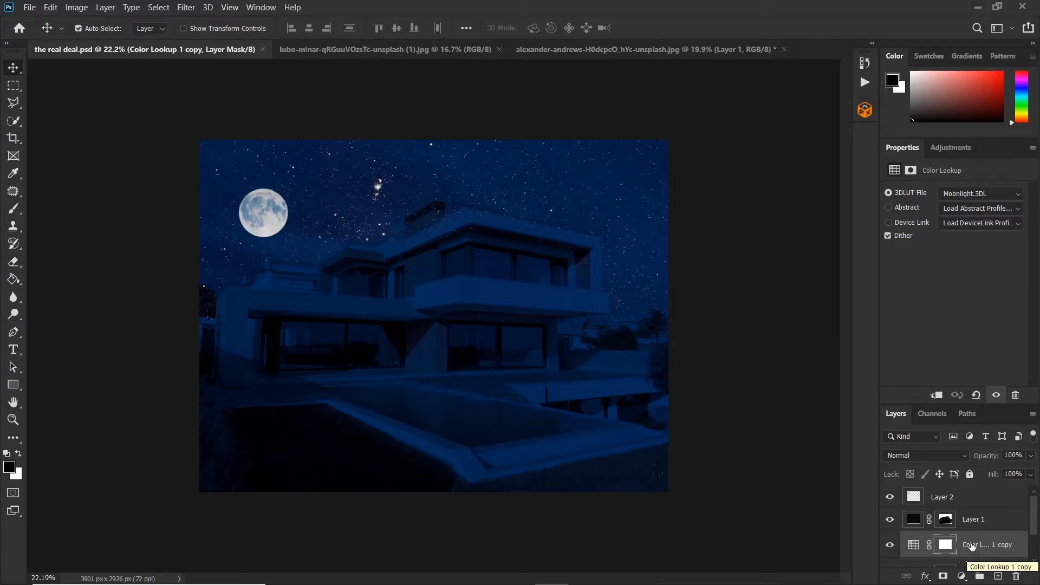
left_click_drag(989, 458, 1037, 466)
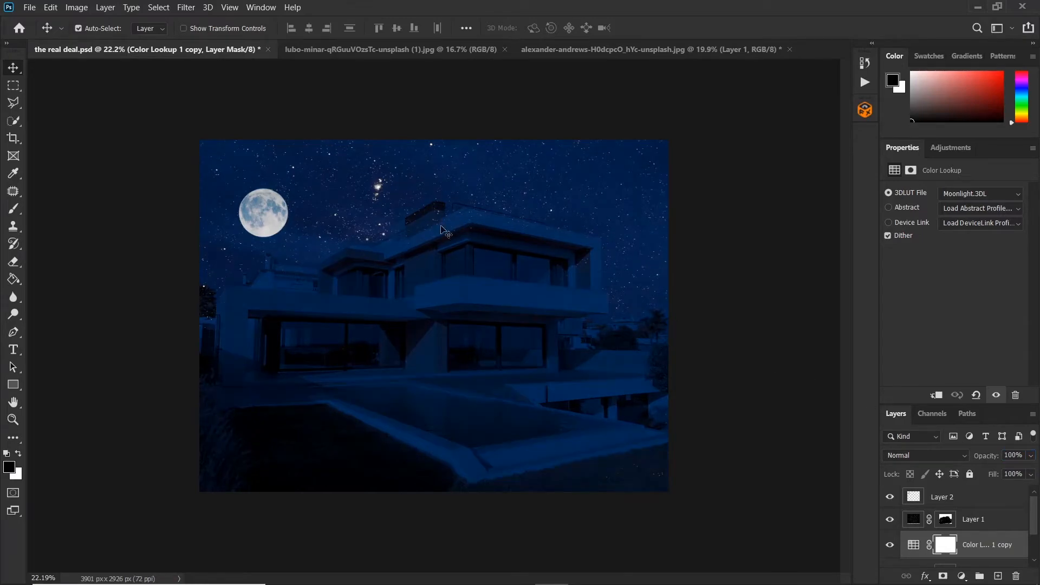
Step: Paint black on the star layer's mask to hide stars over the rooftop chimney
scroll(450, 239, "up", 5)
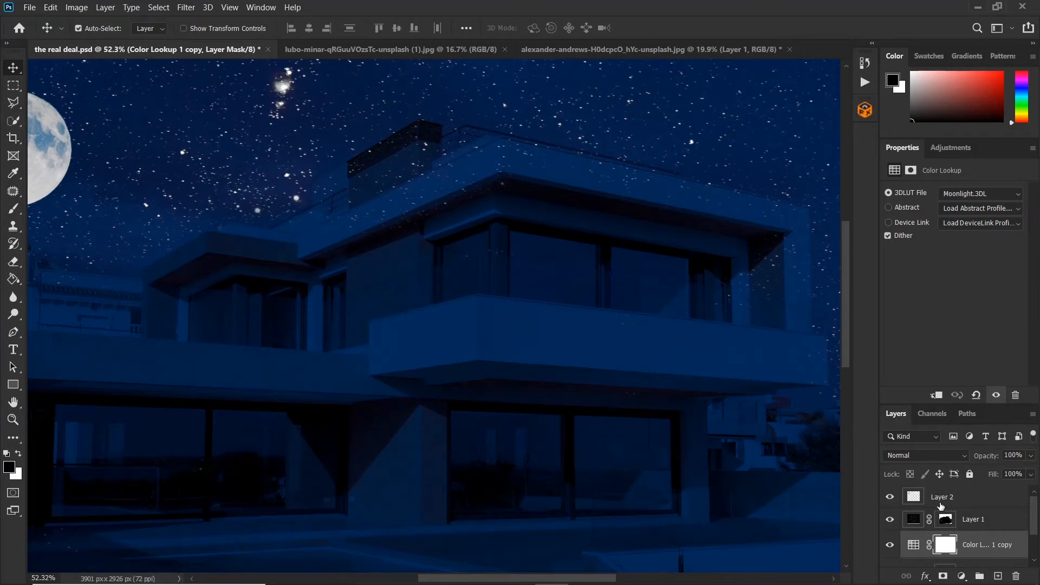
left_click(945, 520)
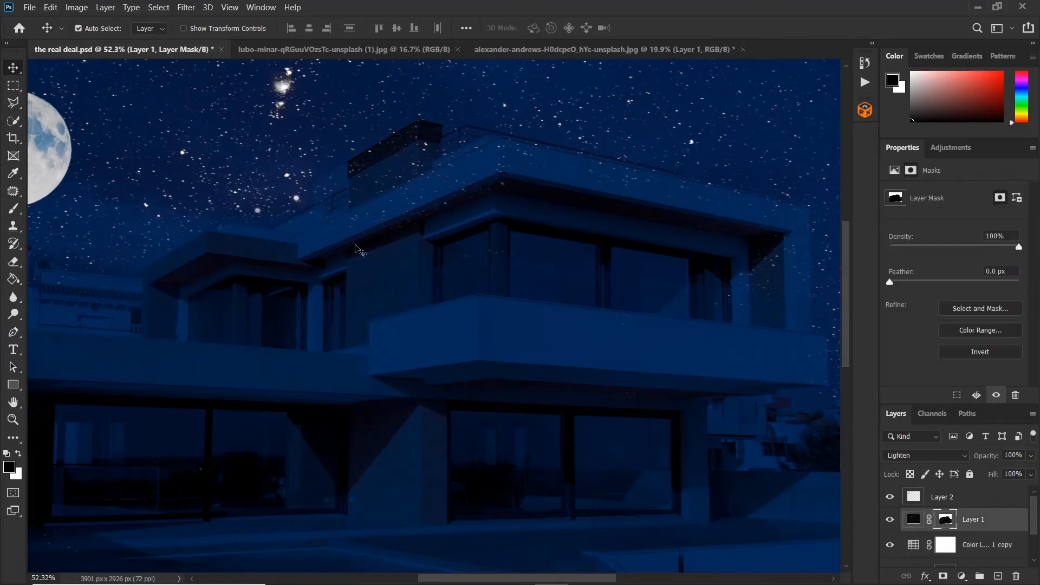
left_click(15, 209)
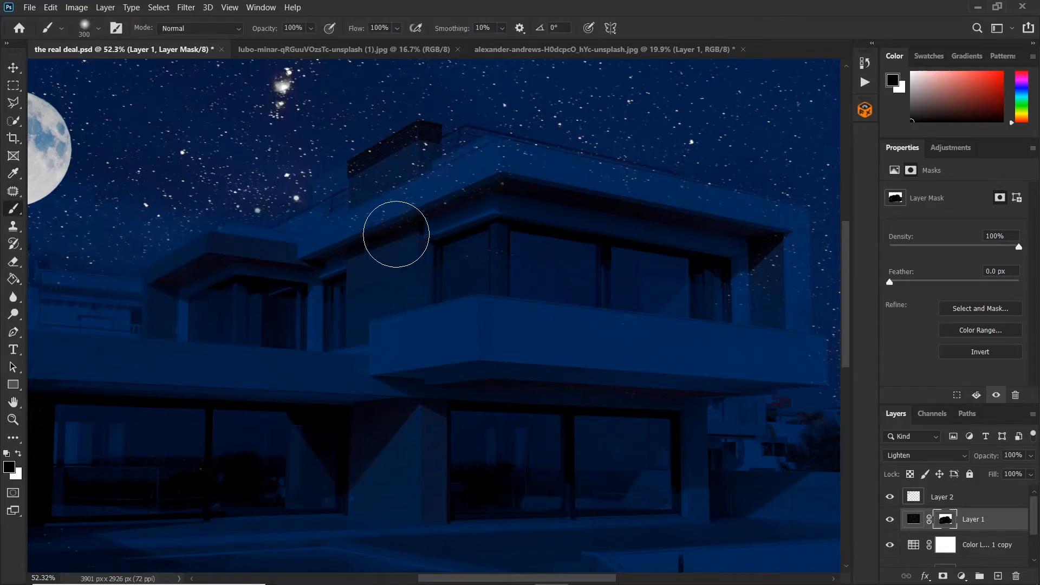
mouse_move(372, 221)
left_mouse_down()
mouse_move(409, 183)
mouse_move(404, 198)
mouse_move(344, 221)
mouse_move(367, 209)
mouse_move(332, 208)
left_mouse_up()
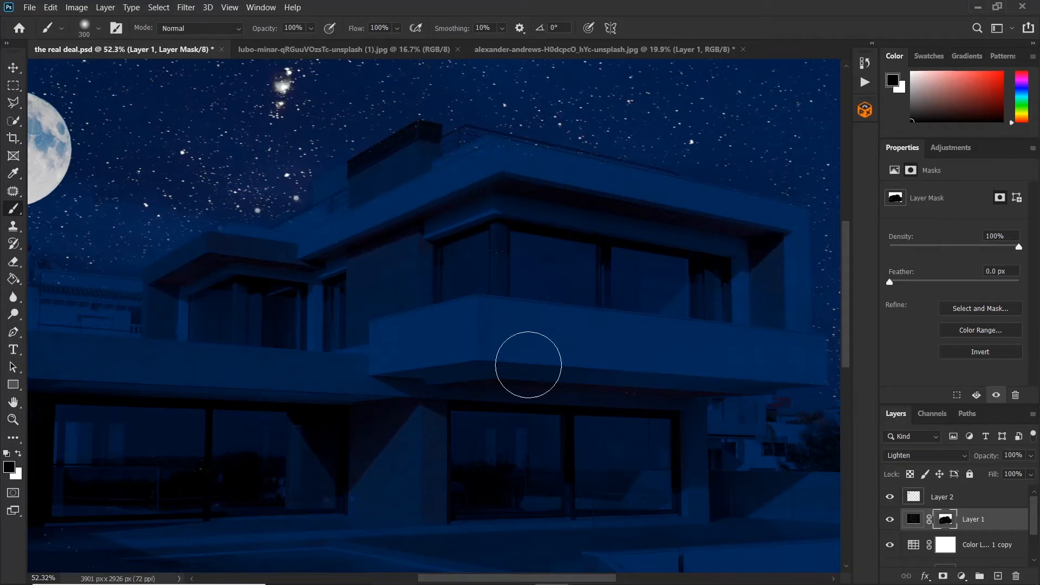
Step: Switch to the Polygonal Lasso tool and outline the leftmost ground-floor window pane as a selection
scroll(618, 385, "down", 3)
scroll(324, 352, "down", 4)
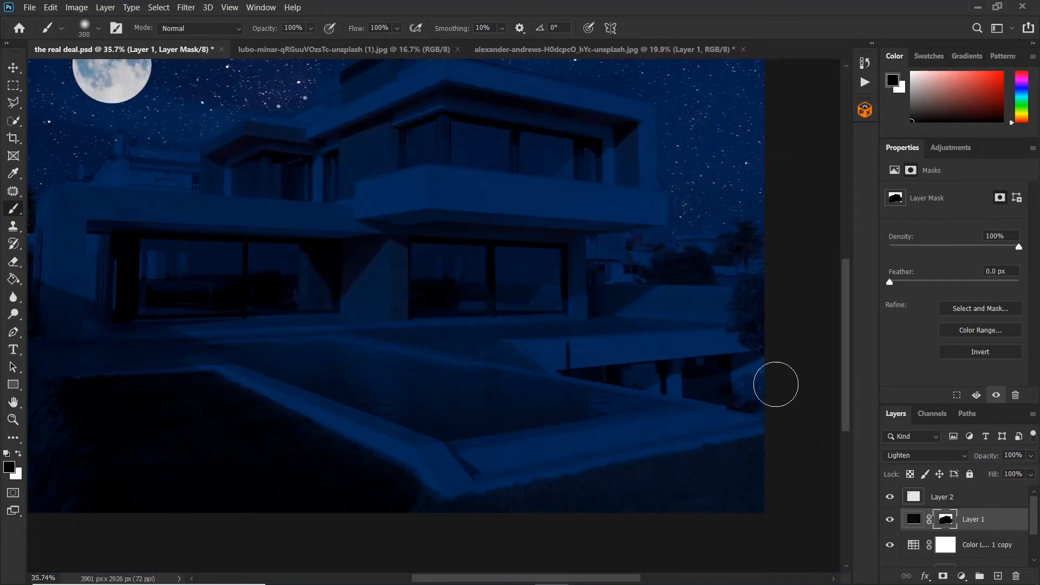
scroll(717, 416, "down", 3)
key("x")
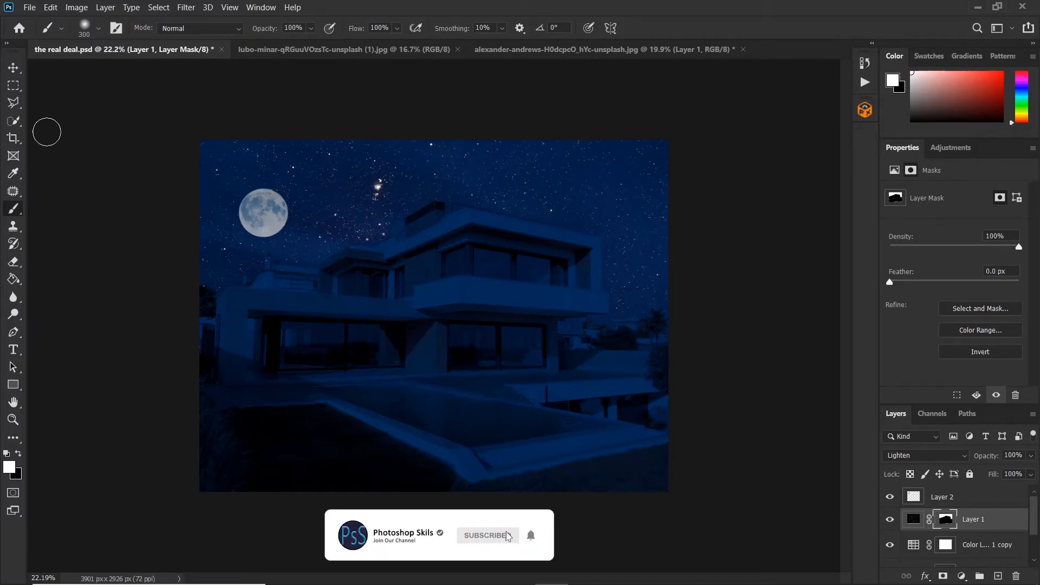
left_click(13, 102)
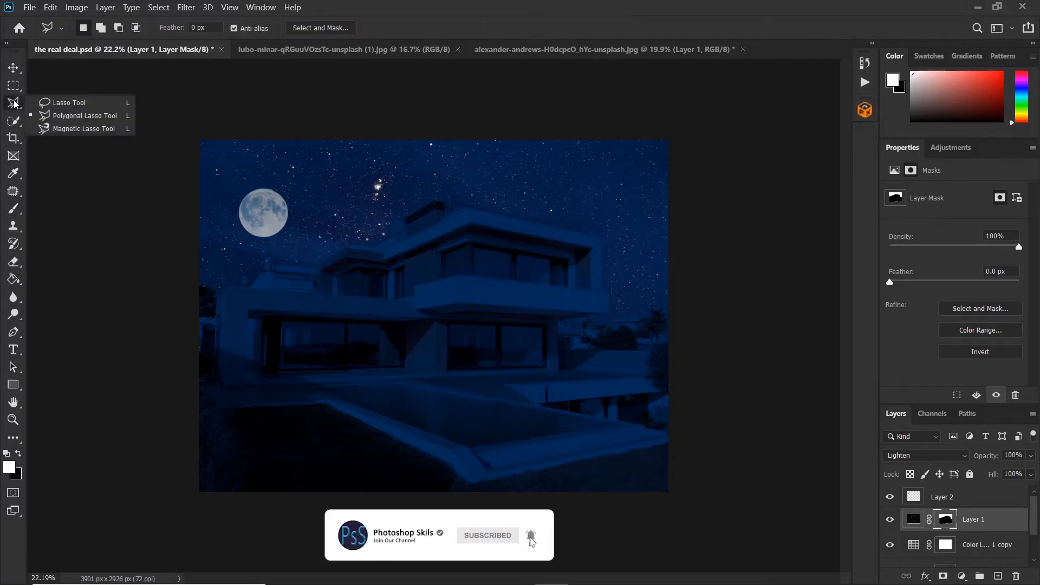
left_click(75, 117)
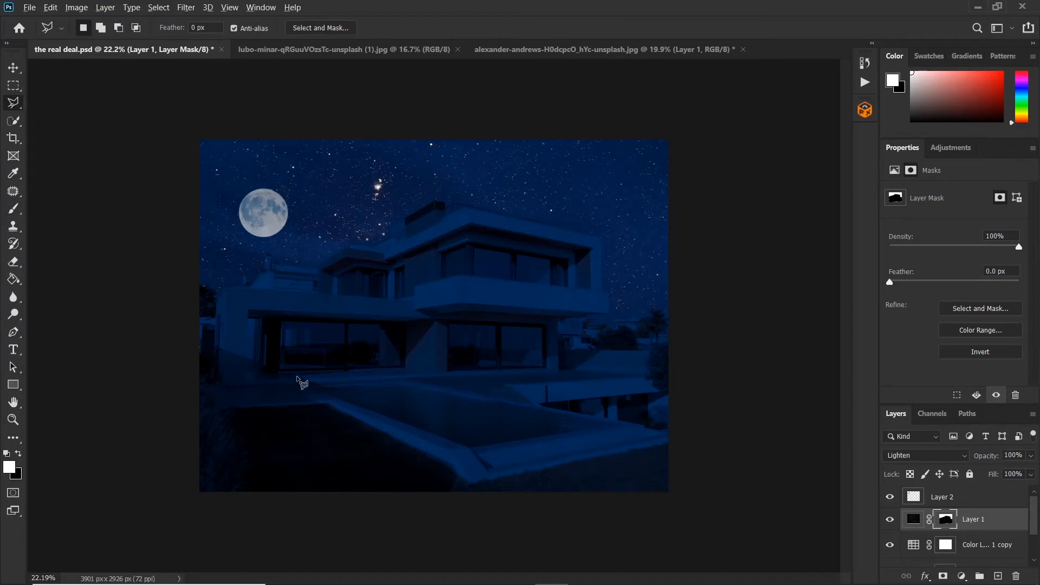
scroll(296, 378, "up", 2)
scroll(294, 376, "up", 3)
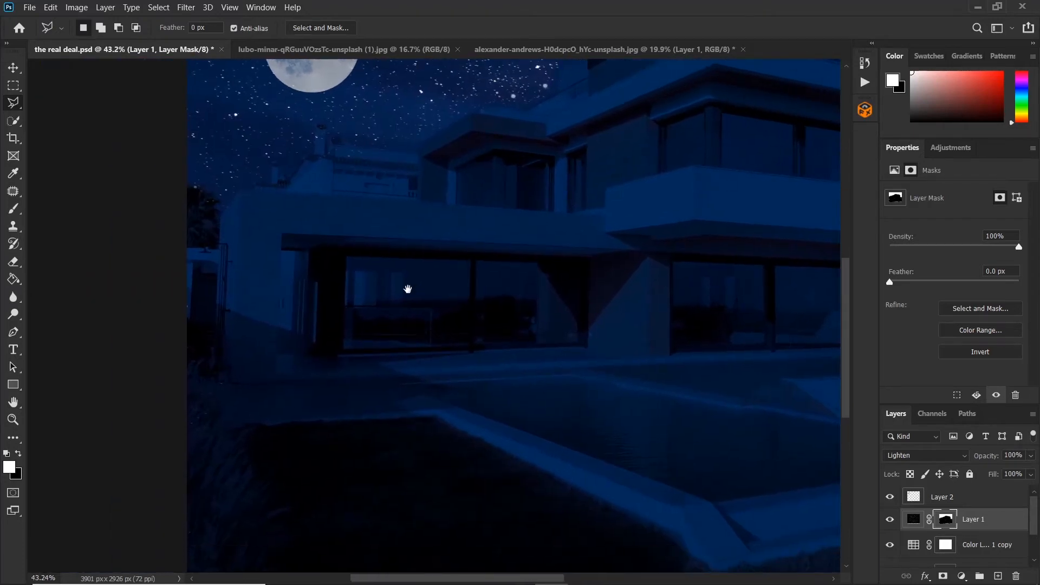
left_click(346, 259)
left_click(470, 347)
left_click(470, 260)
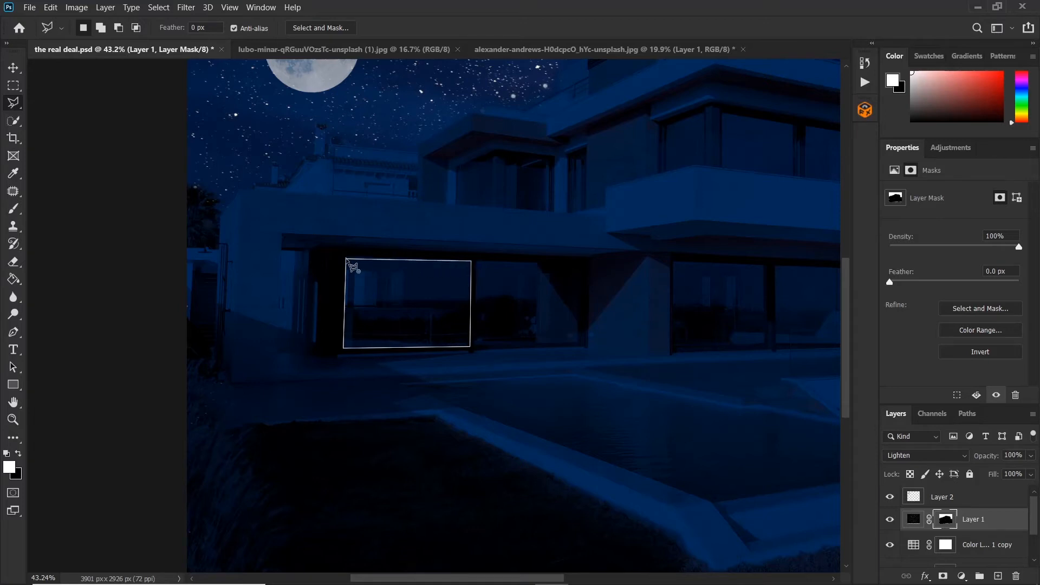
left_click(346, 258)
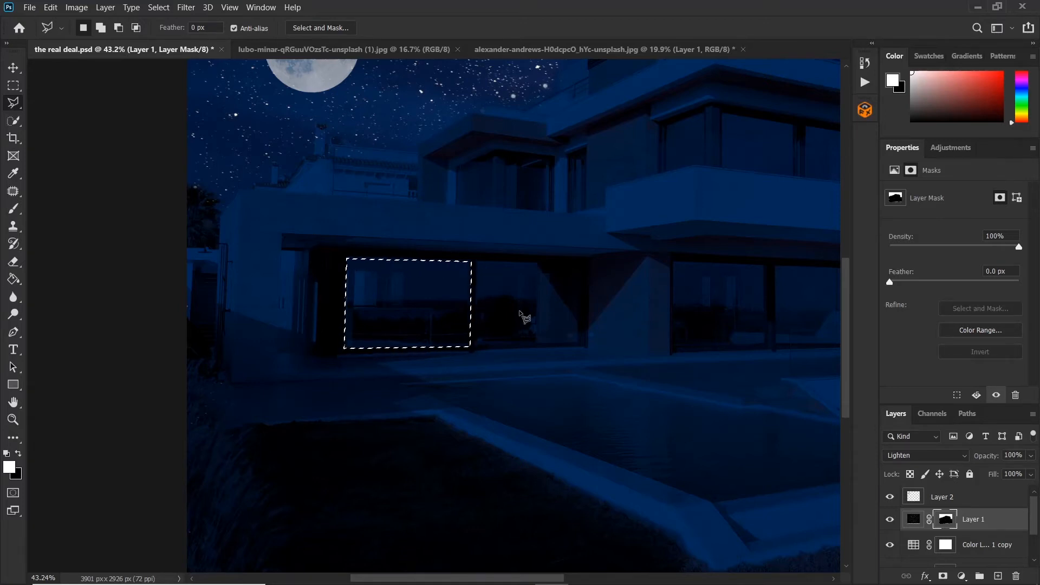
Step: Add the neighbouring ground-floor window pane to the selection
key("shift")
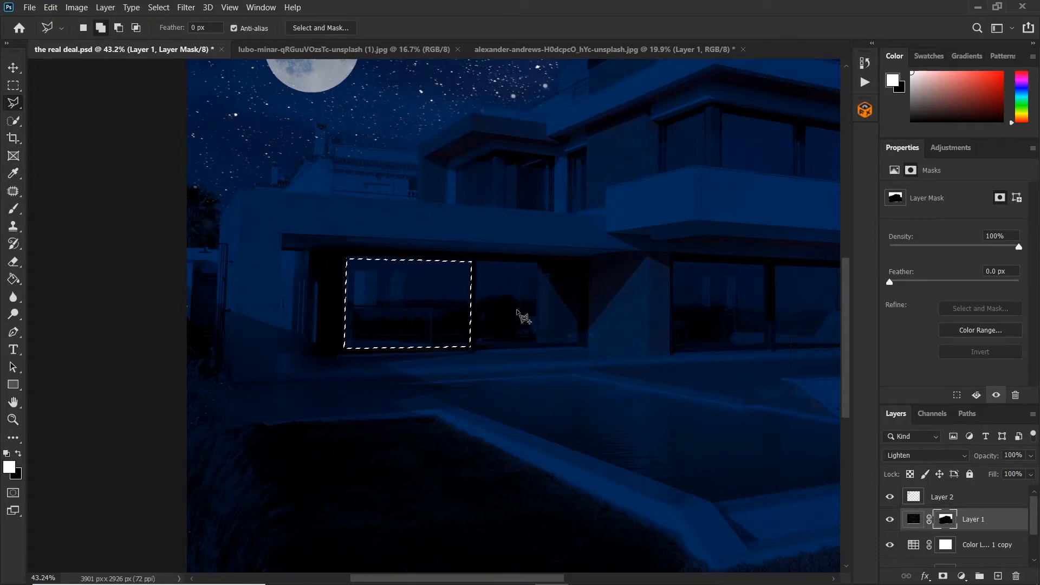
left_click(478, 263, "shift")
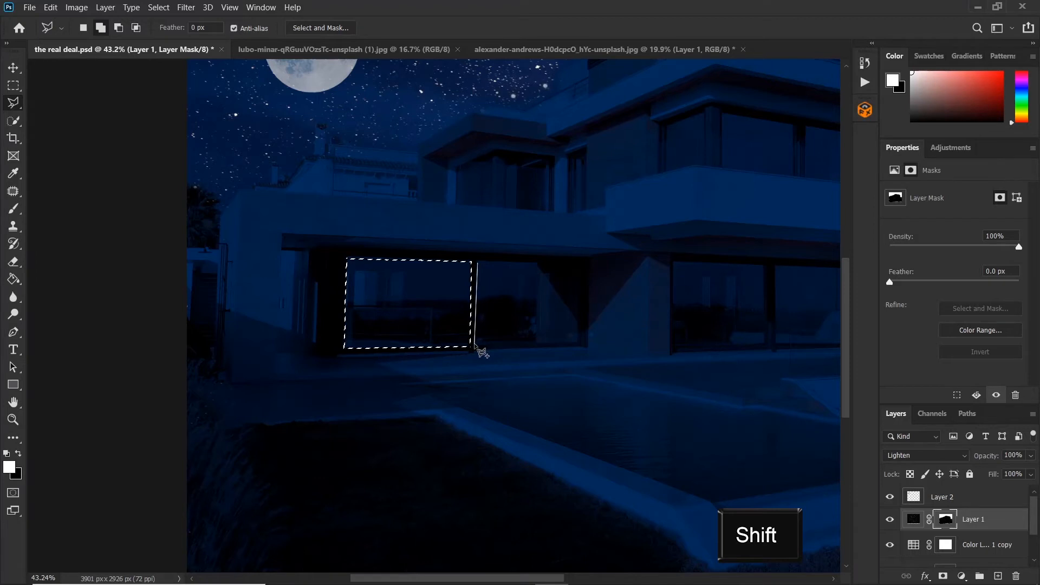
left_click(475, 345, "shift")
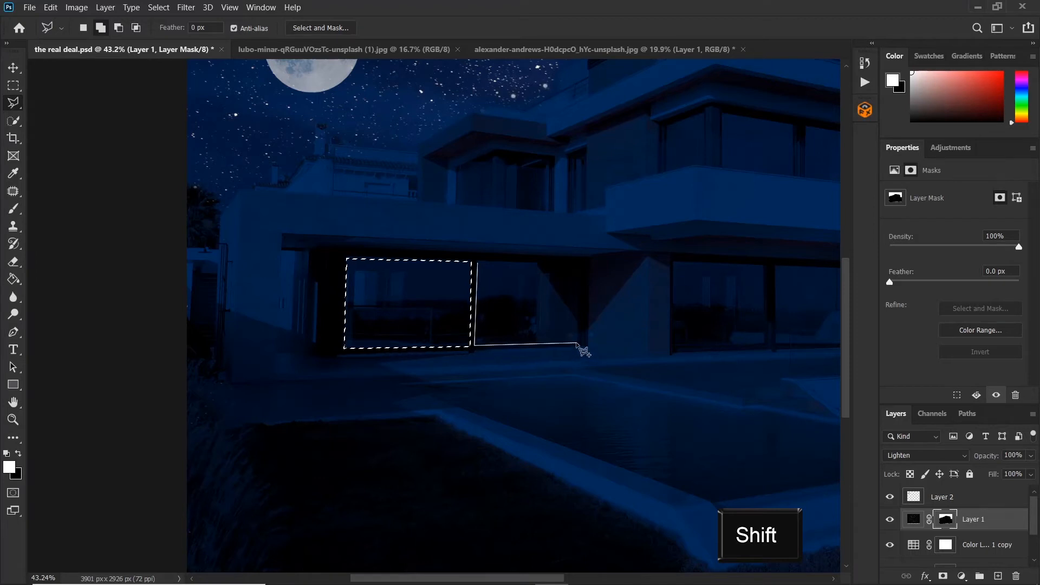
left_click(539, 345, "shift")
left_click(538, 265, "shift")
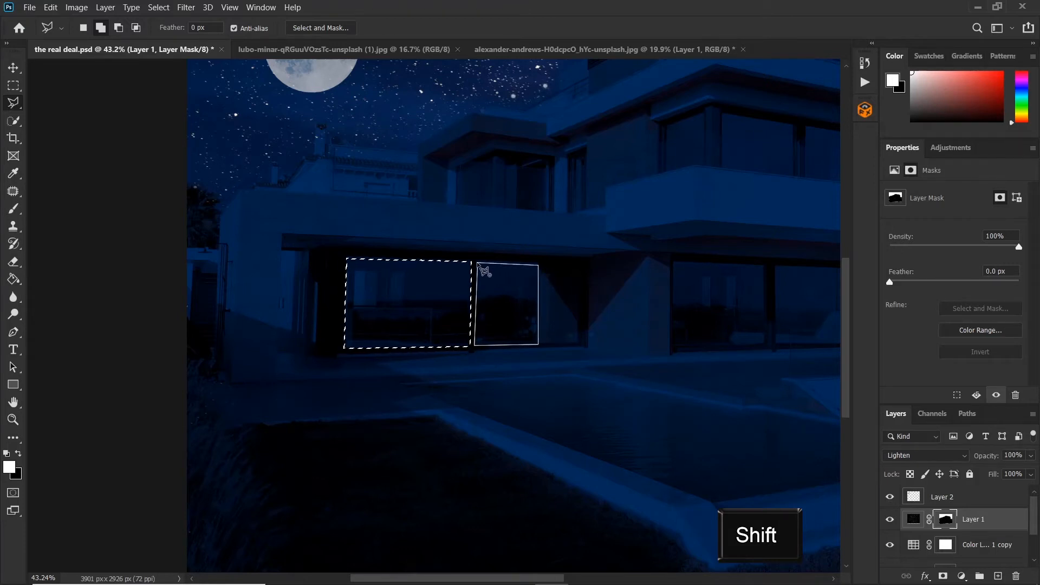
left_click(479, 266, "shift")
Step: Add the two ground-floor window panes on the right side of the house to the selection
scroll(457, 308, "right", 3)
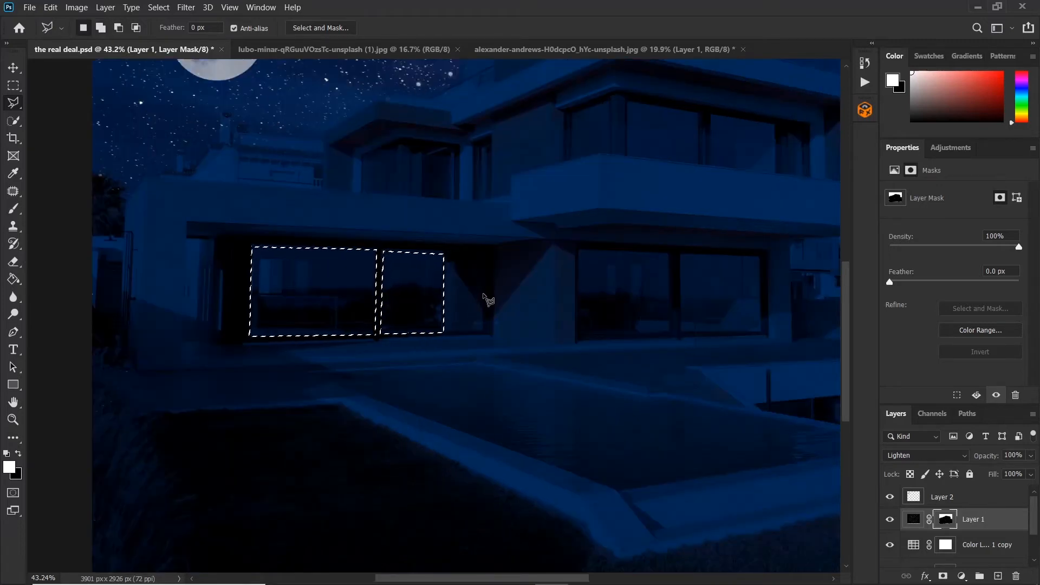
key("space")
left_click_drag(616, 314, 439, 302)
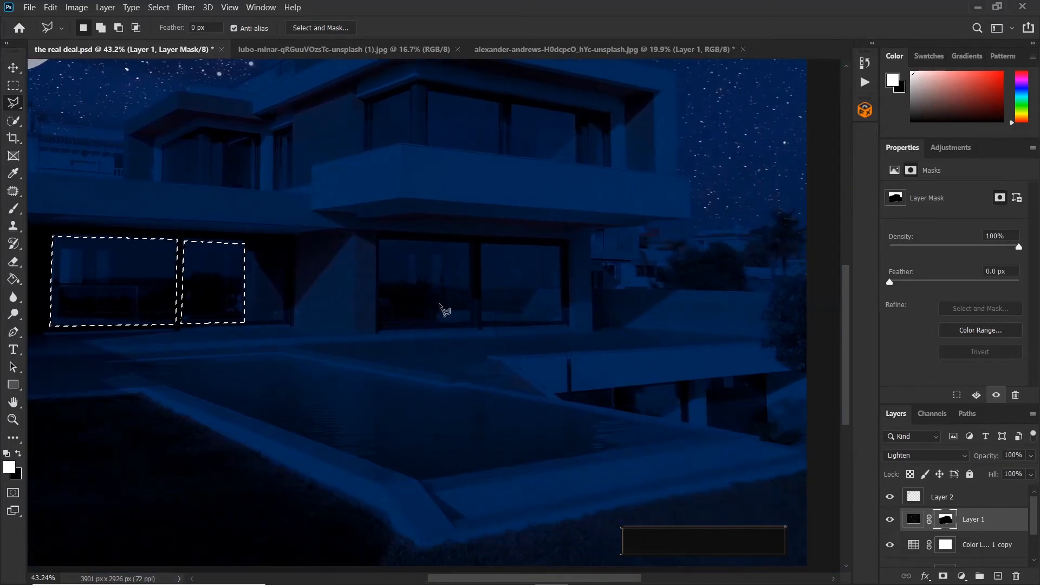
key("shift")
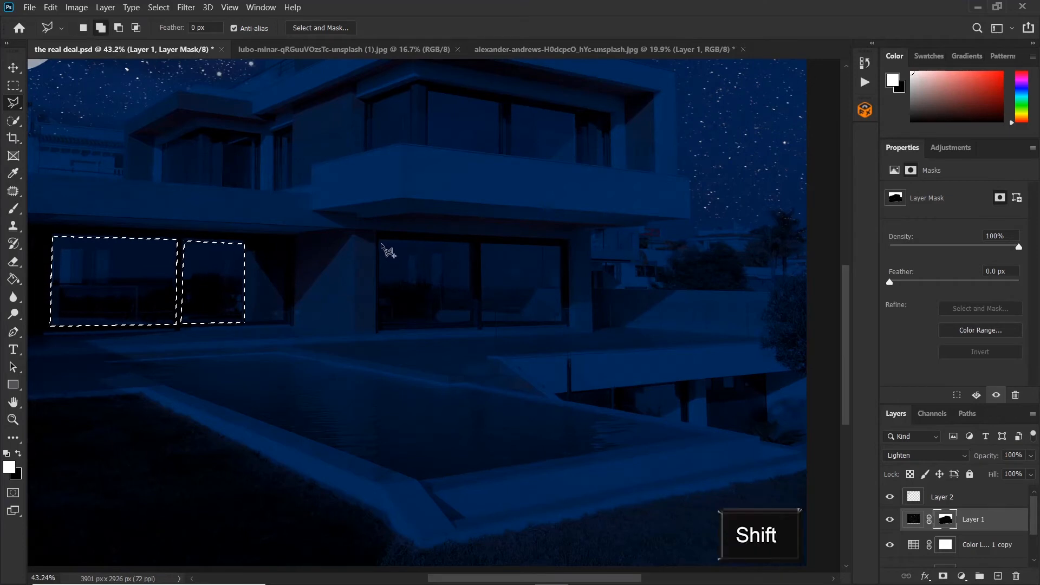
left_click(379, 241)
left_click(381, 324)
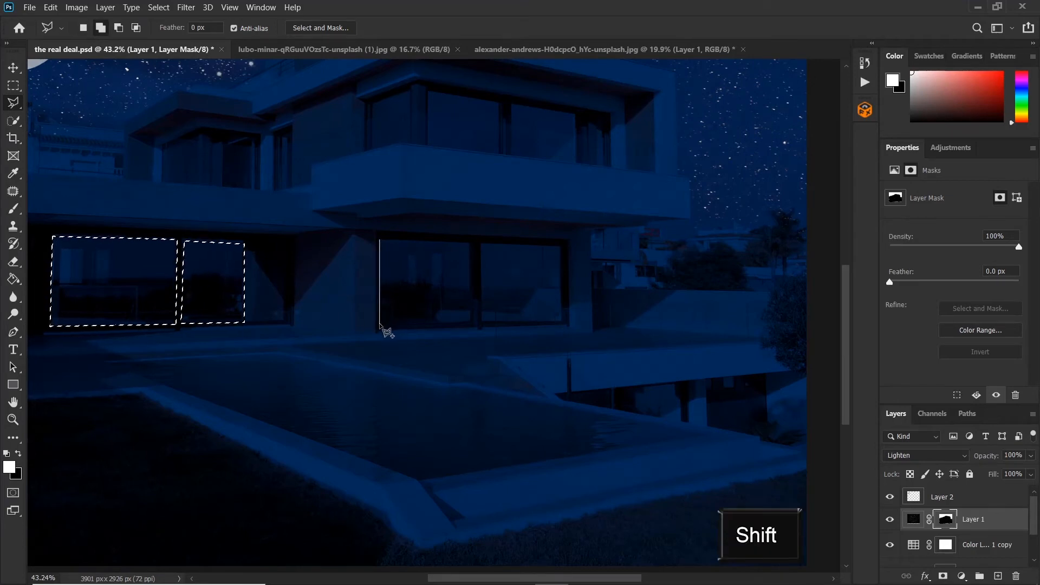
left_click(472, 322)
left_click(470, 244)
left_click(380, 240)
left_click(482, 244)
left_click(482, 319)
left_click(561, 319)
left_click(559, 248)
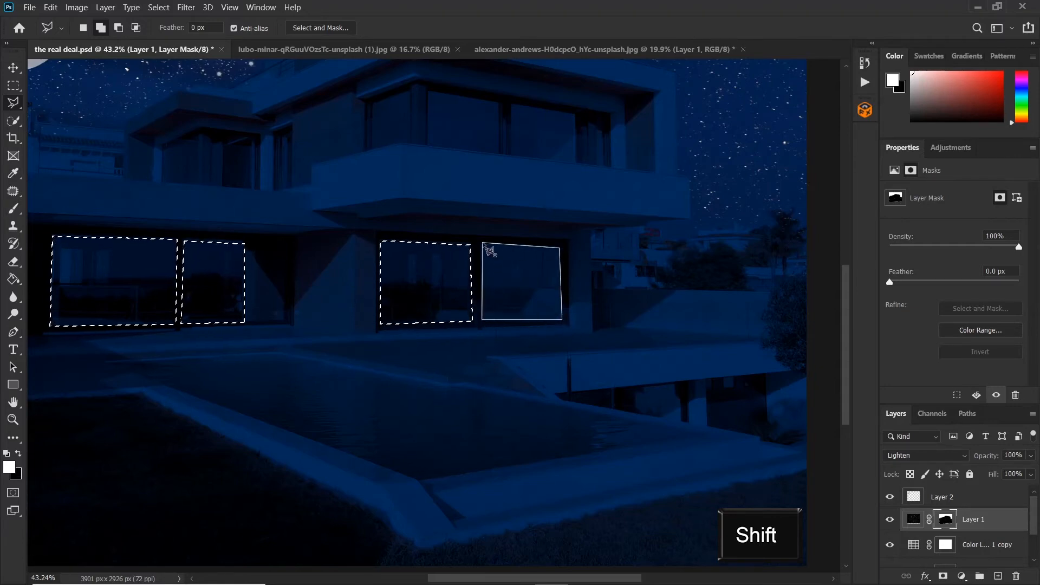
left_click(483, 244)
Step: Add two upper-floor window panes to the selection
left_click_drag(464, 139, 455, 356)
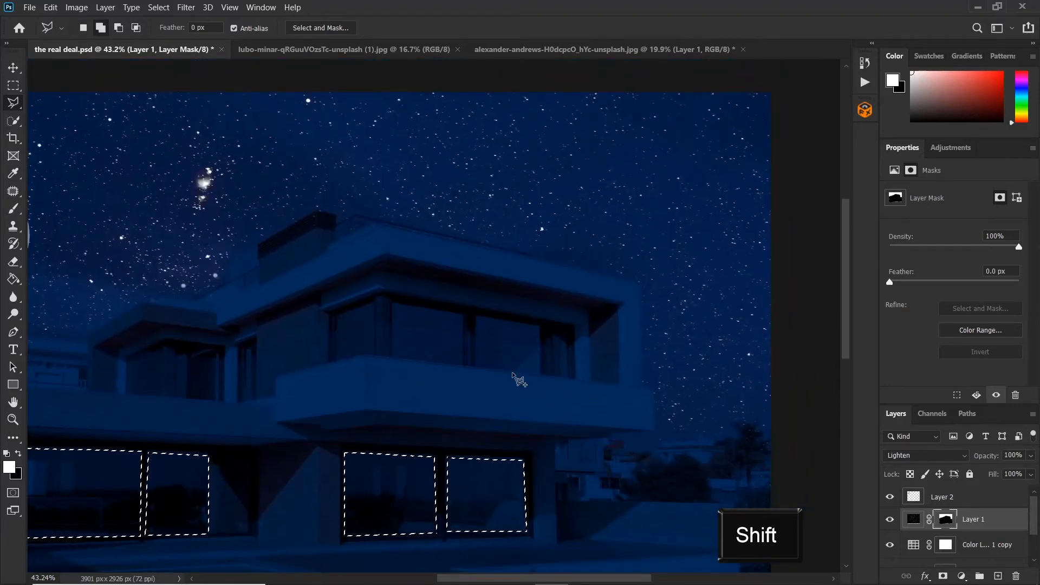
left_click(570, 332)
left_click(569, 377)
left_click(474, 368)
left_click(475, 319)
left_click(570, 331)
left_click(463, 317)
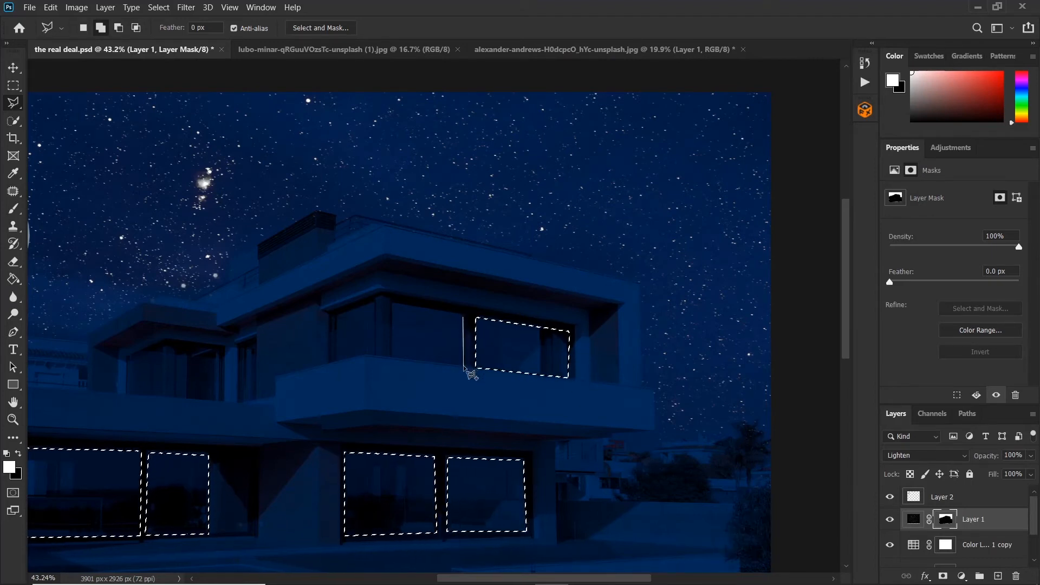
left_click(463, 366)
left_click(393, 358)
left_click(393, 301)
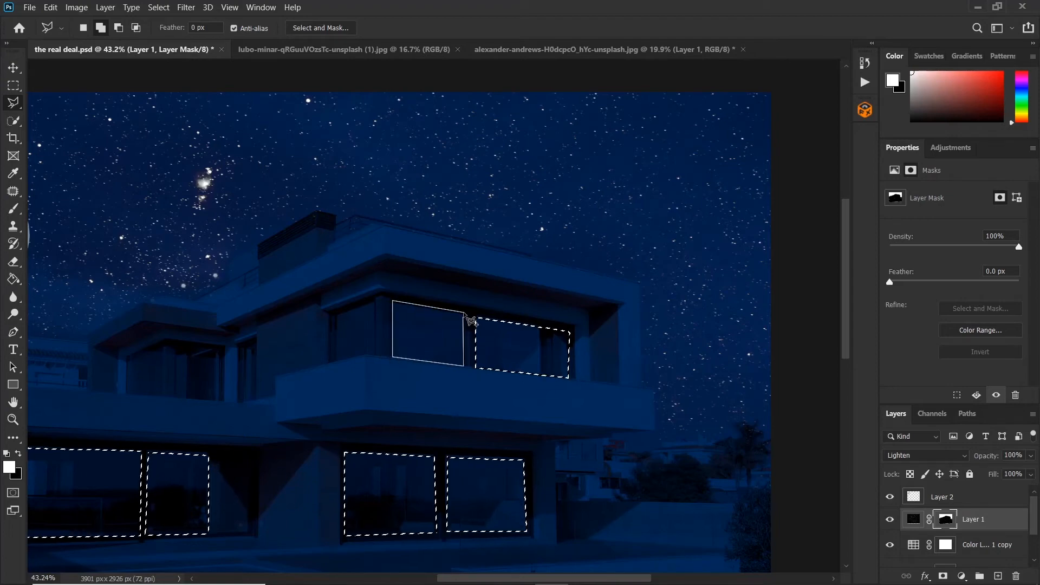
left_click(464, 318)
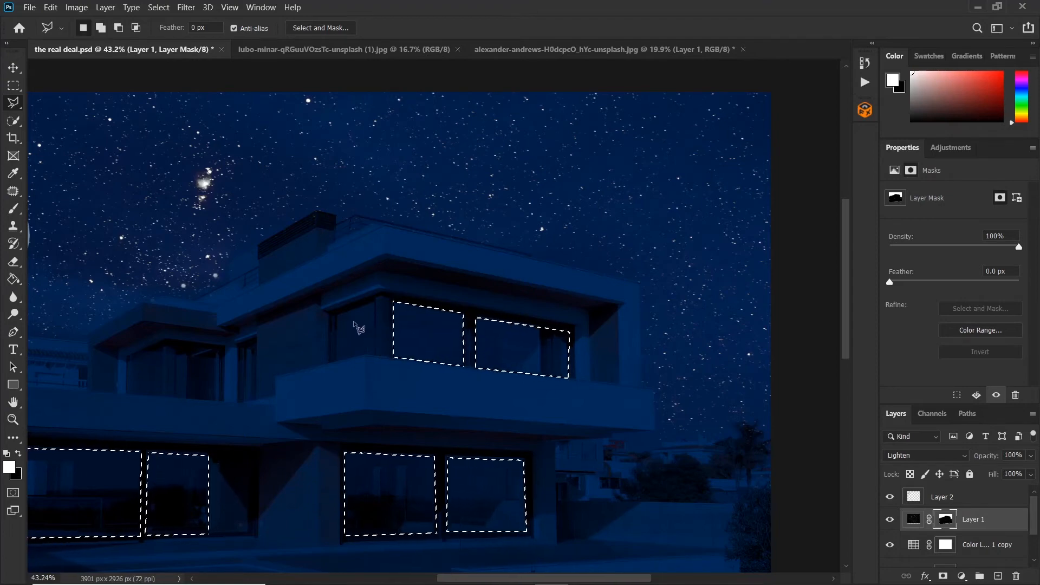
Step: Add the leftmost upper-floor window pane to the selection
left_click_drag(360, 329, 493, 333)
left_click(506, 307, "shift")
left_click(506, 359)
left_click(469, 365)
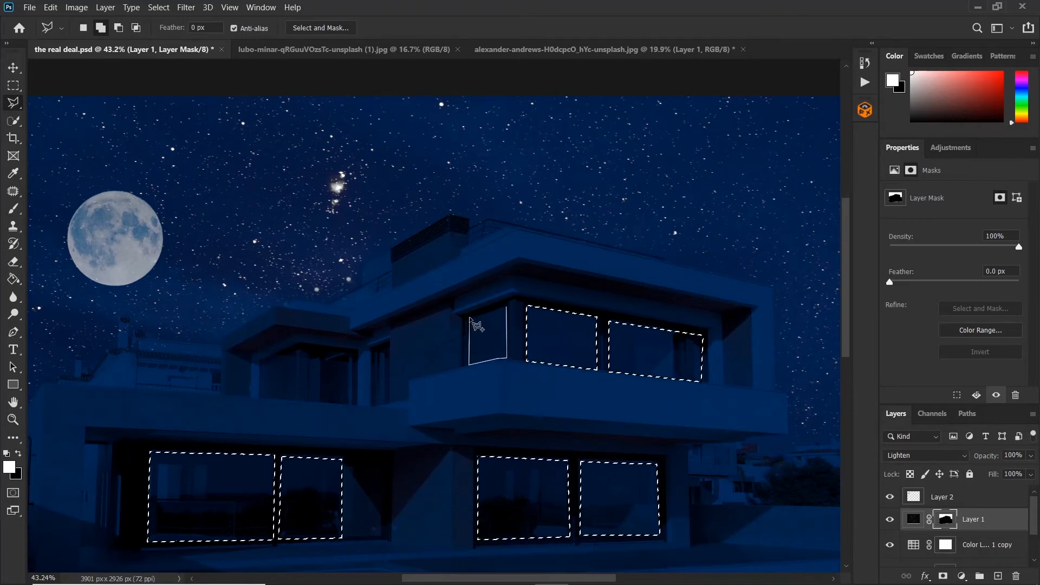
left_click(506, 307)
Step: Add the two narrow windows beneath the upper balcony to the selection
left_click(388, 350, "shift")
left_click(387, 404)
left_click(378, 405)
left_click(378, 349)
left_click(388, 350)
left_click(325, 363, "shift")
left_click(347, 357)
left_click(347, 402)
left_click(324, 403)
left_click(325, 362)
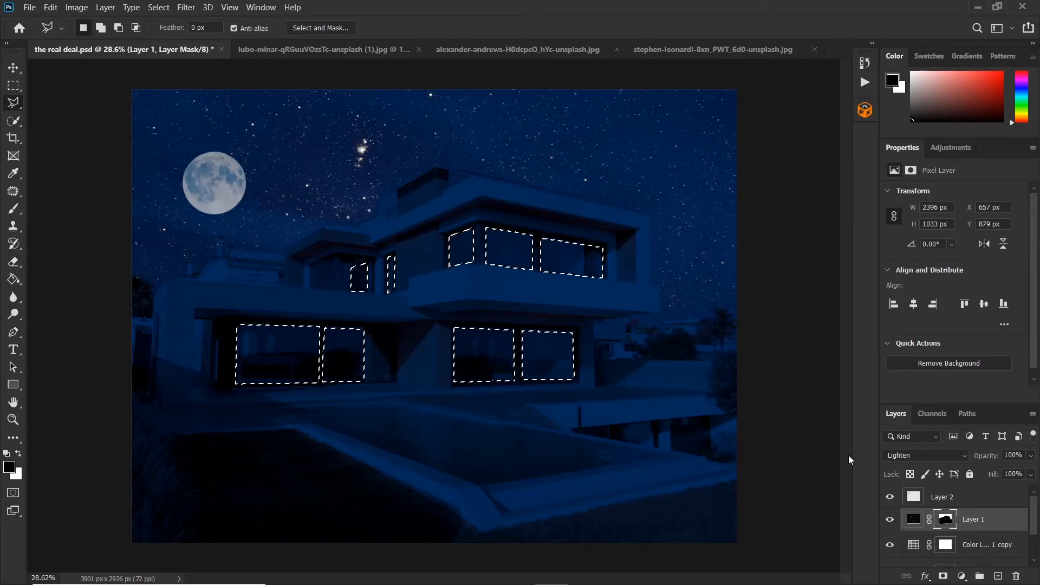
Step: Fill the window selection with a Solid Color adjustment layer in pale blue 9caccf
left_click(961, 575)
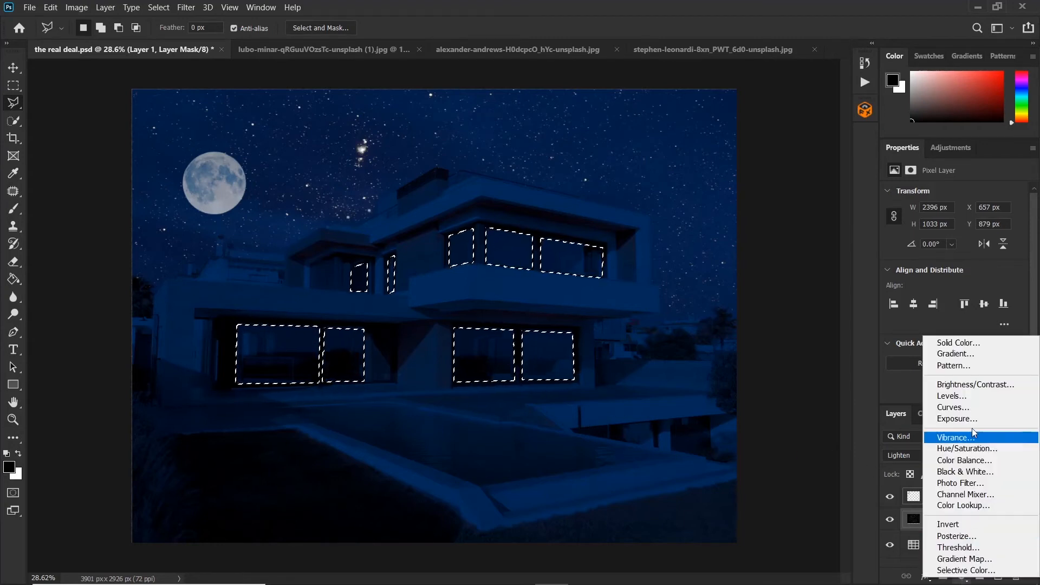
left_click(956, 343)
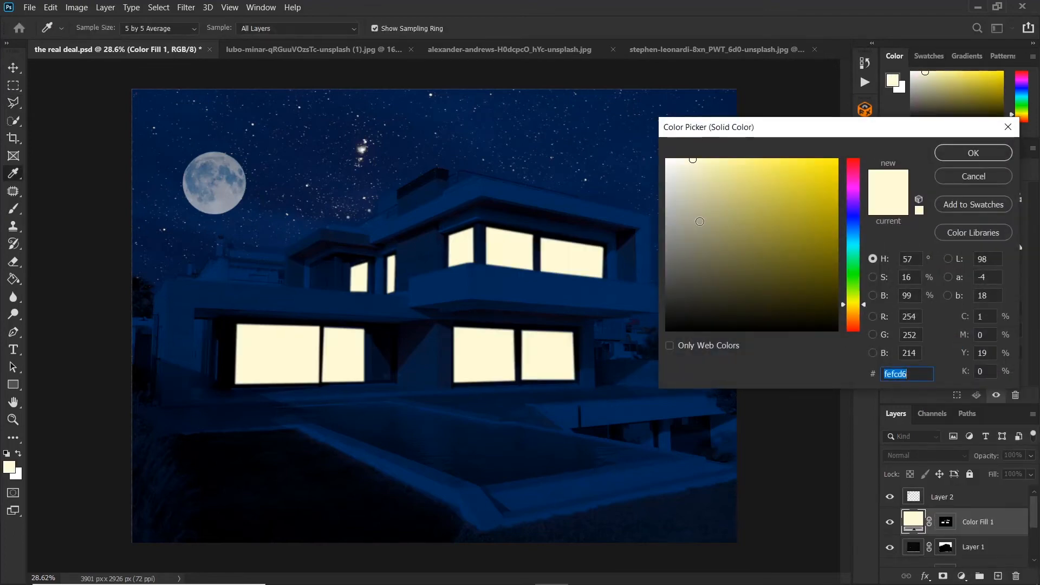
left_click(853, 230)
left_click_drag(854, 230, 856, 224)
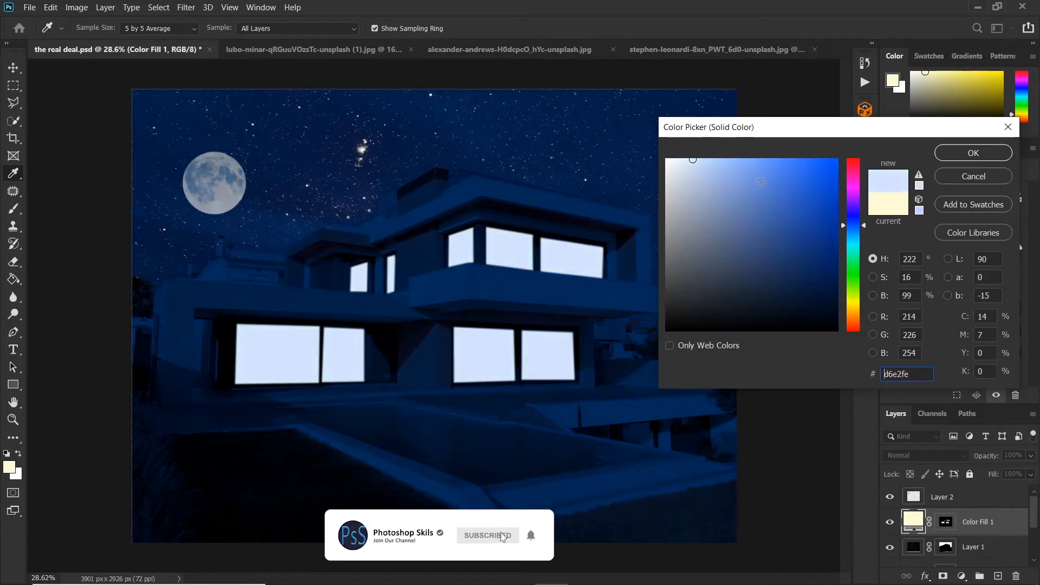
left_click(712, 191)
left_click_drag(712, 192, 709, 191)
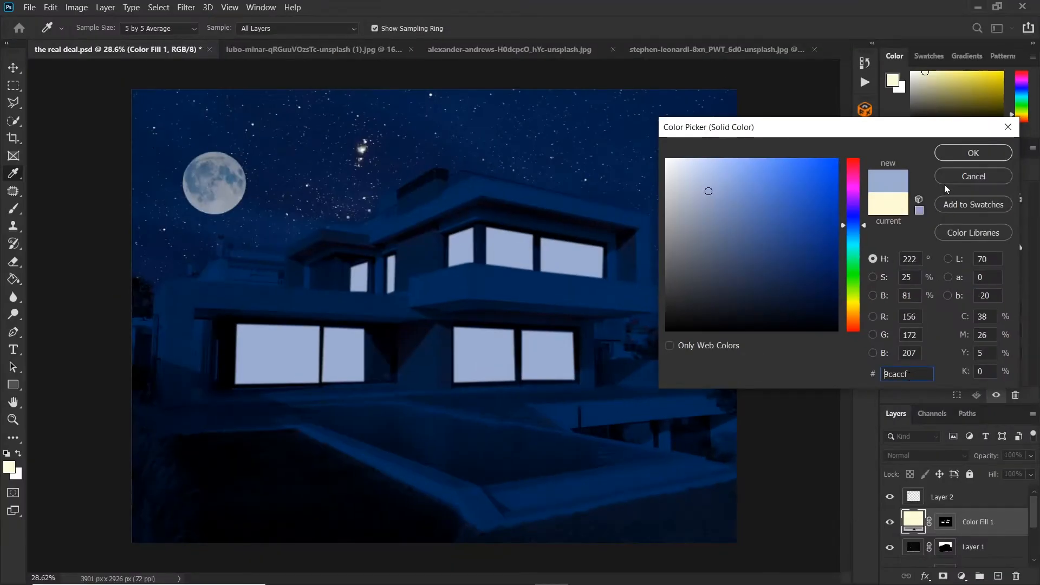
left_click(954, 152)
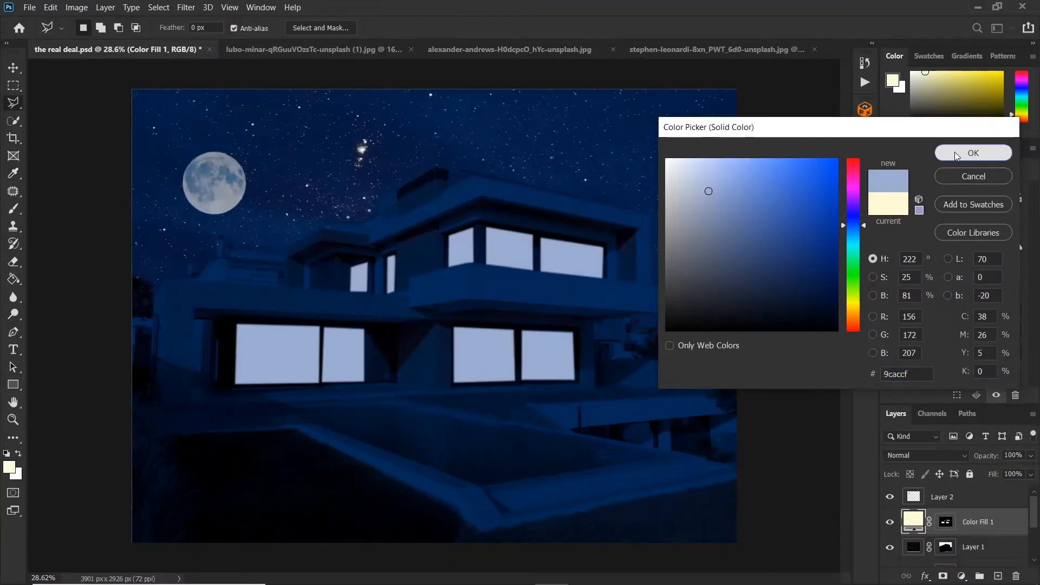
Step: Lower the color fill layer's opacity to 50%
left_click(920, 524)
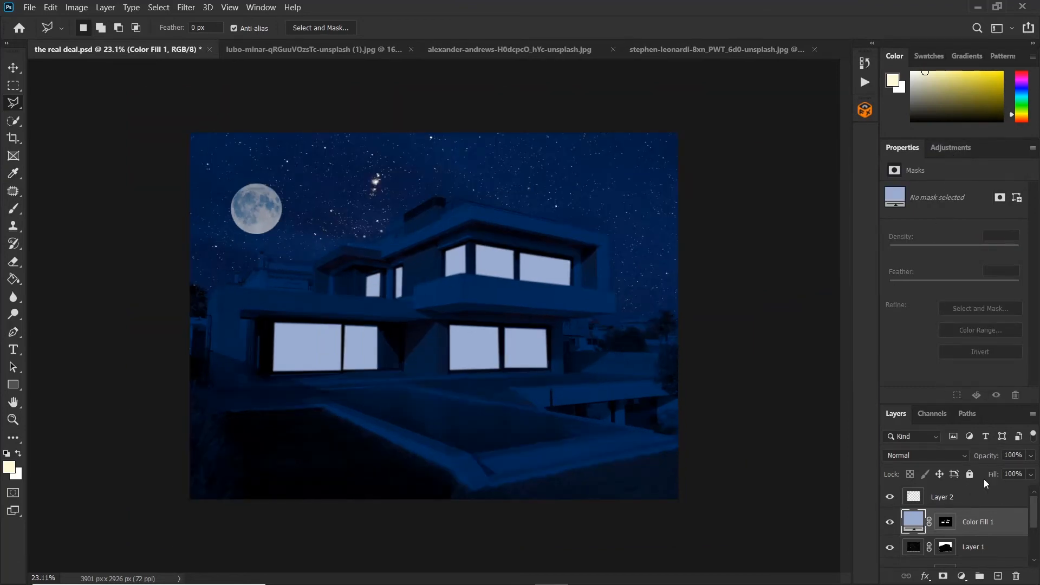
left_click_drag(990, 456, 960, 457)
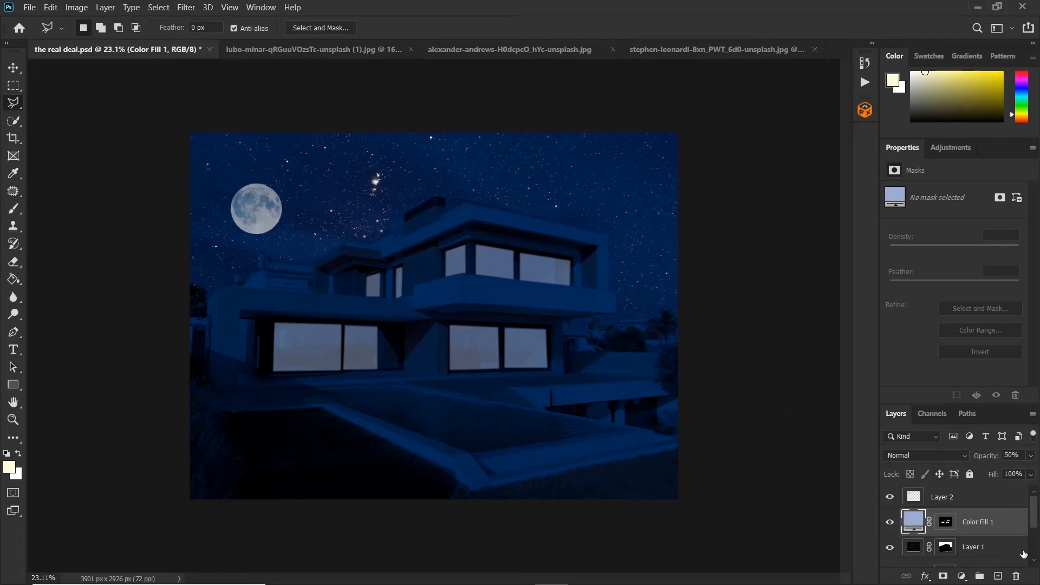
Step: Create a new empty layer and set the foreground color to pale yellow fefcd6 for the Brush tool
left_click(1000, 577)
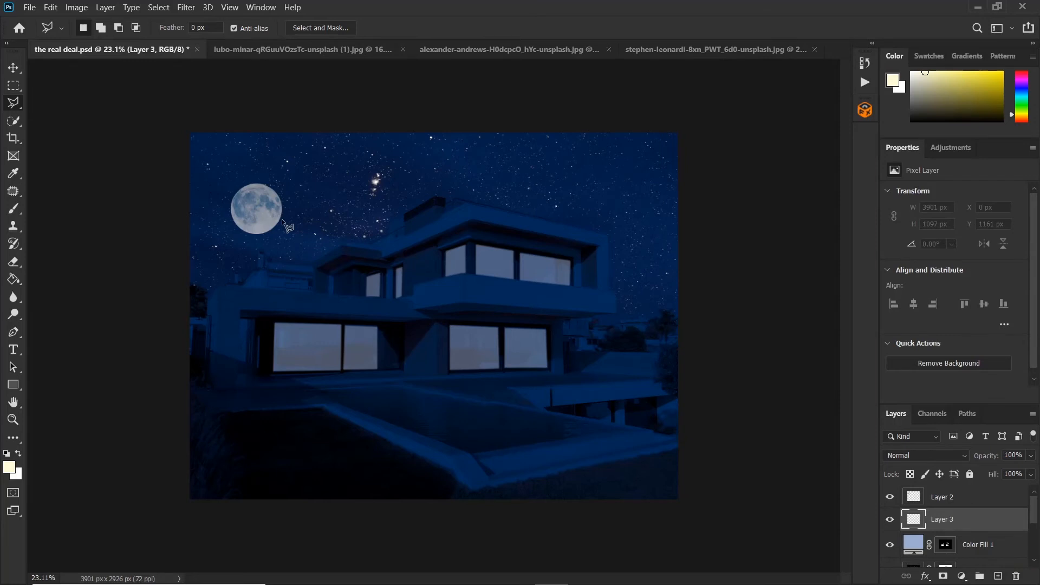
key("b")
left_click(8, 469)
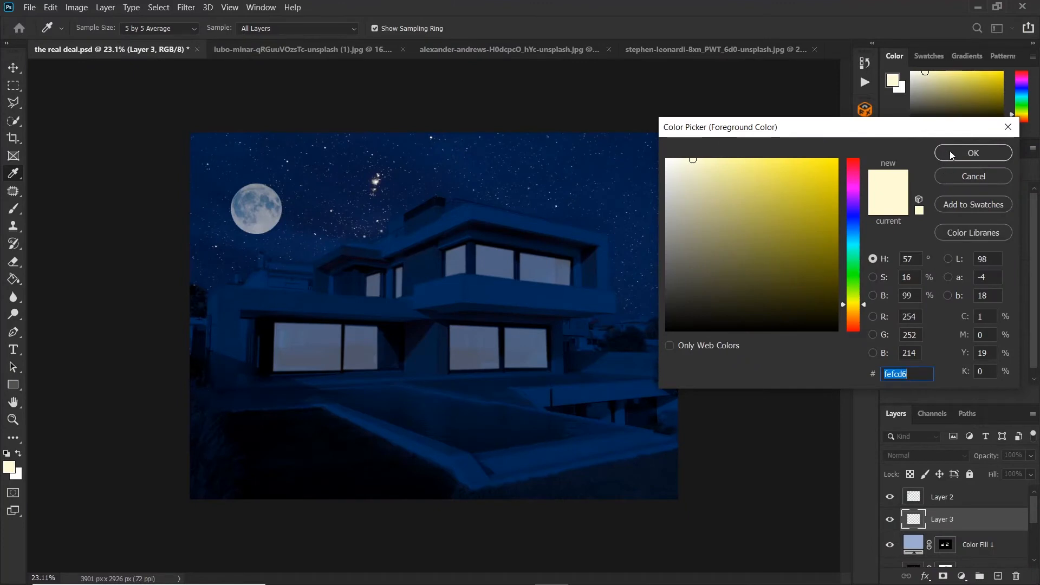
left_click(973, 152)
key("b")
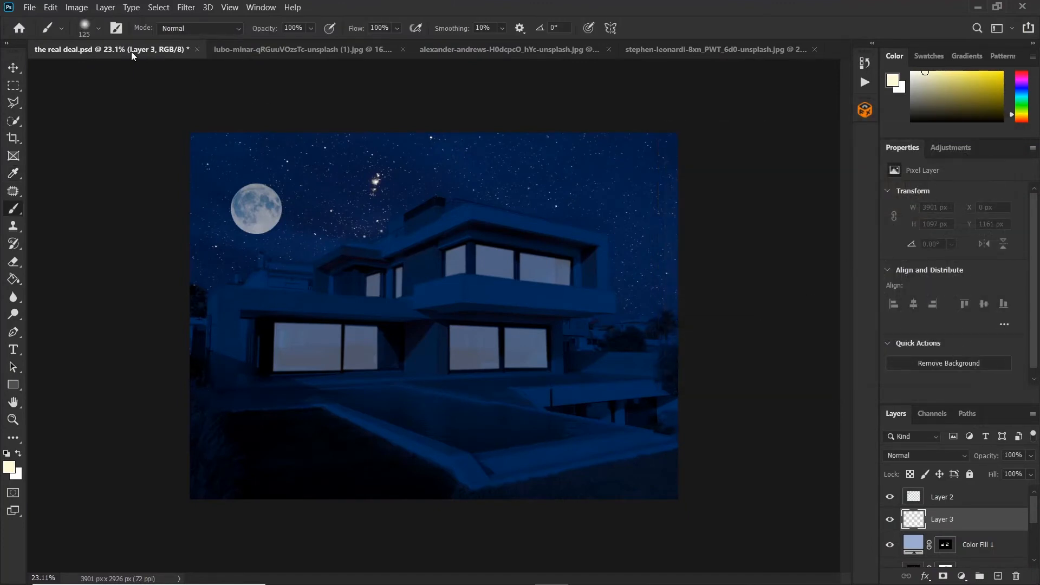
Step: Paint glowing light dots around the house with a 125 px soft round brush, then add a layer mask
left_click(100, 28)
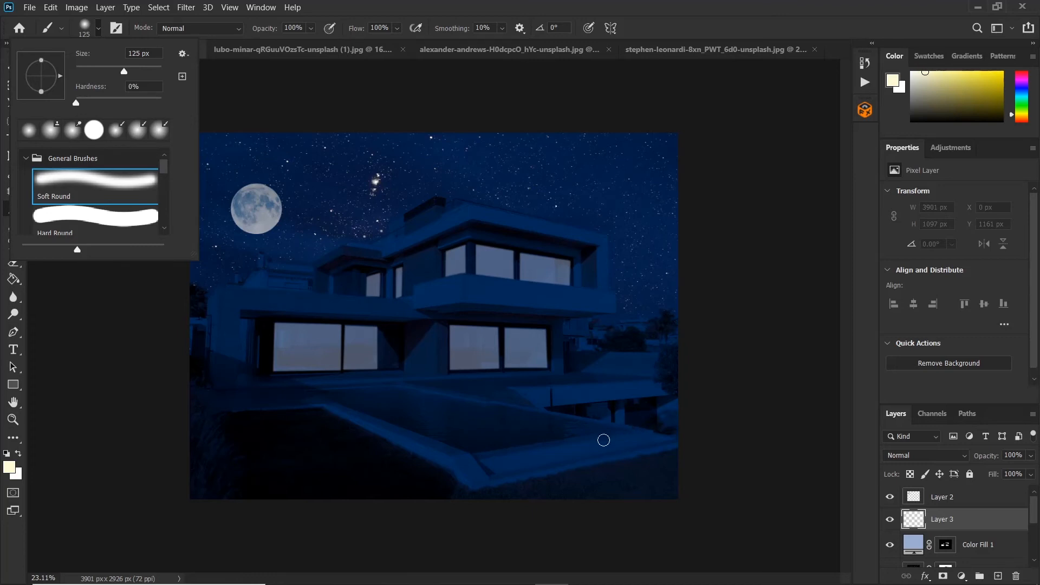
left_click(627, 329)
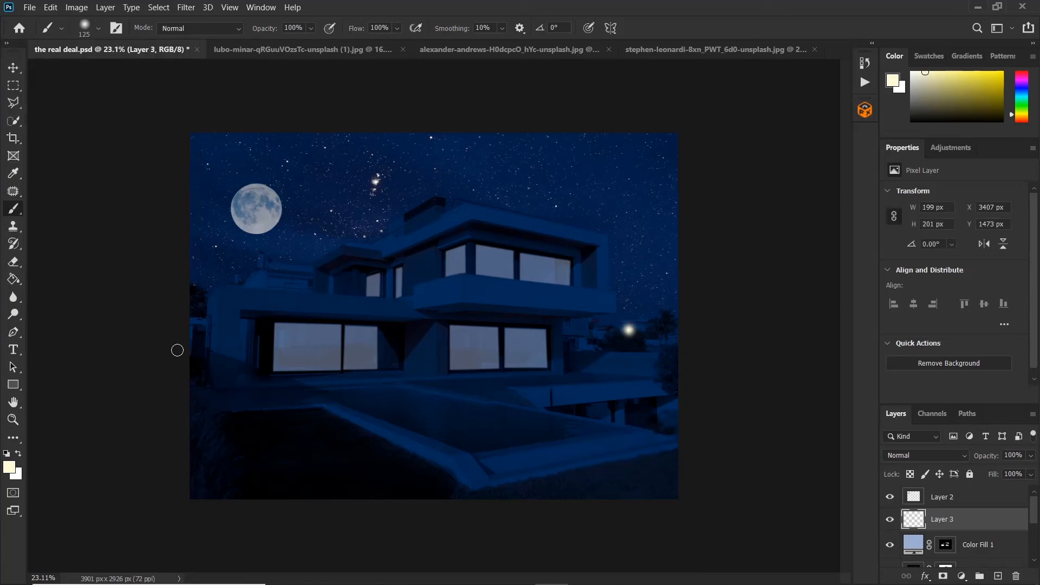
left_click(190, 320, "shift")
left_click(234, 285)
left_click(590, 339)
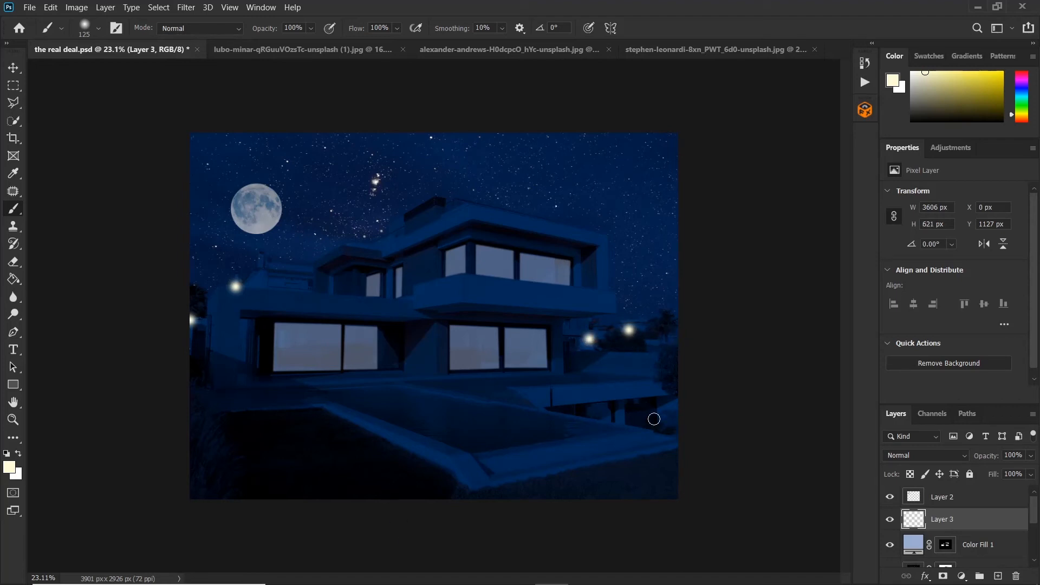
left_click(677, 428)
left_click(293, 290)
left_click(943, 576)
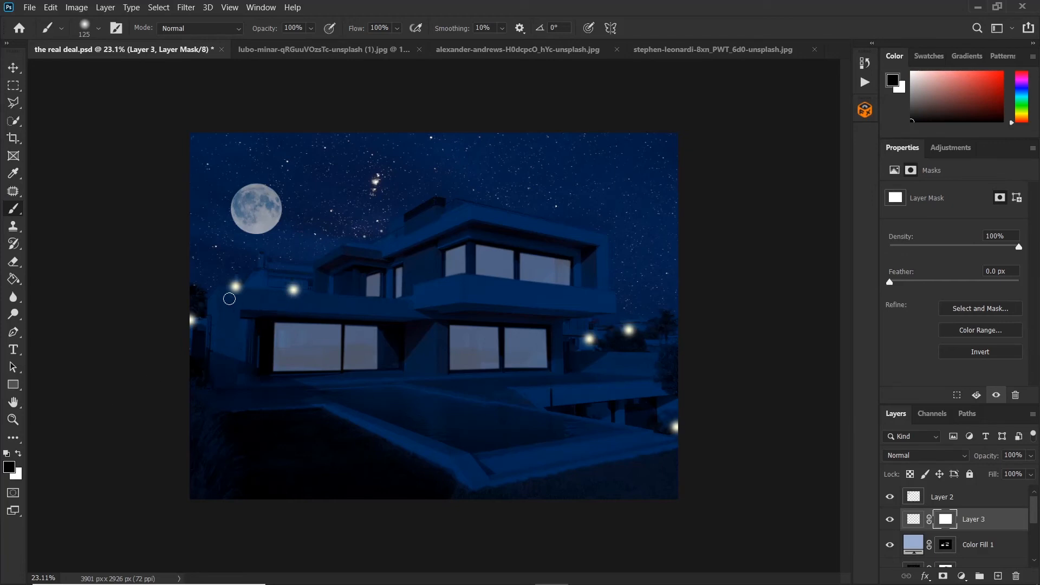
Step: Paint on the glow layer's mask to soften two of the light dots near the house
mouse_move(239, 297)
left_mouse_down()
mouse_move(251, 292)
mouse_move(228, 297)
mouse_move(309, 298)
mouse_move(297, 295)
left_mouse_up()
mouse_move(629, 344)
left_mouse_down()
mouse_move(622, 332)
mouse_move(637, 336)
left_mouse_up()
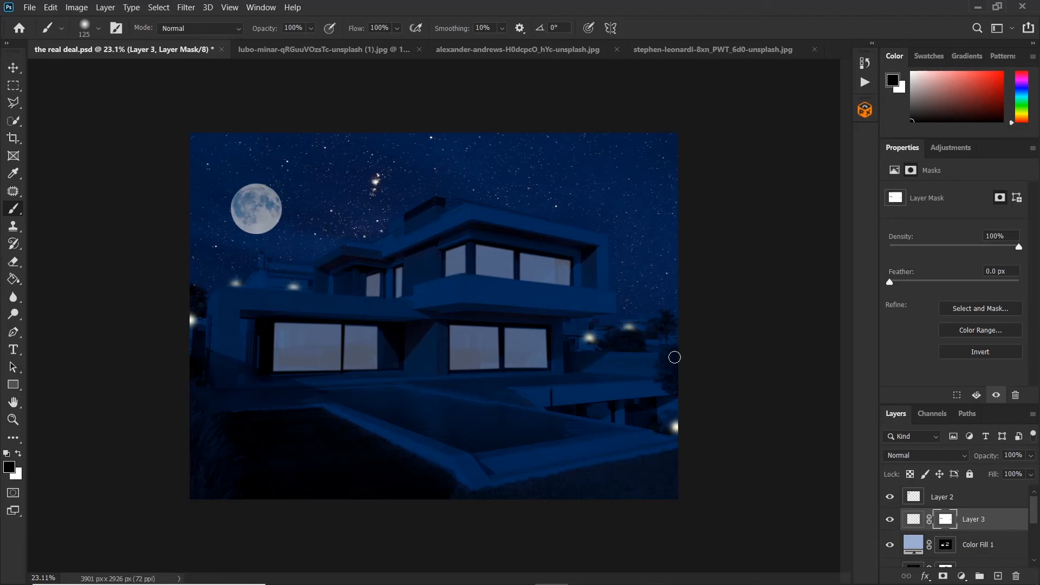
Step: Apply an Outer Glow layer style to the light dots layer with its opacity raised to 100%
left_click(914, 519)
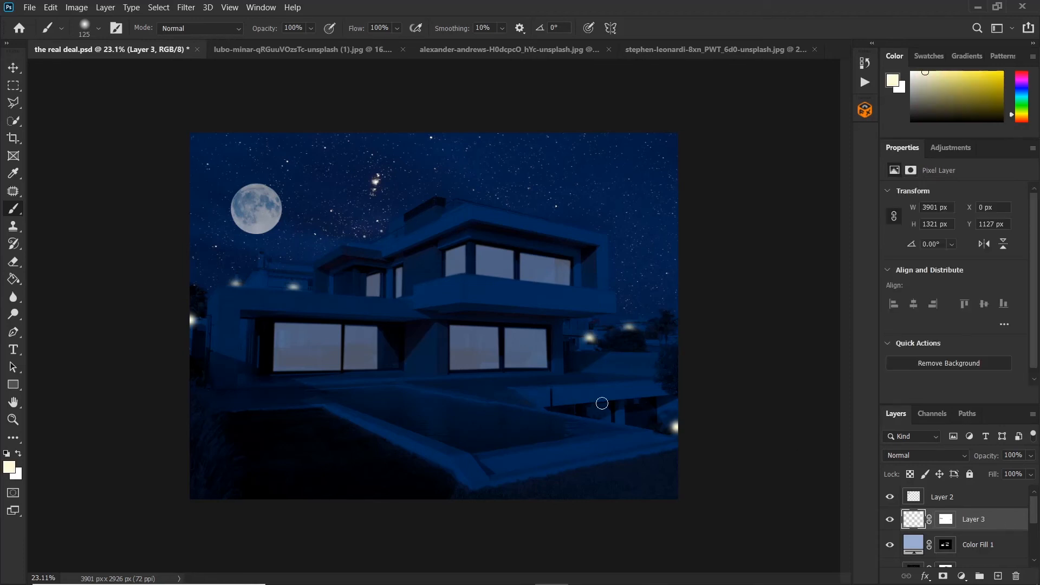
right_click(1007, 517)
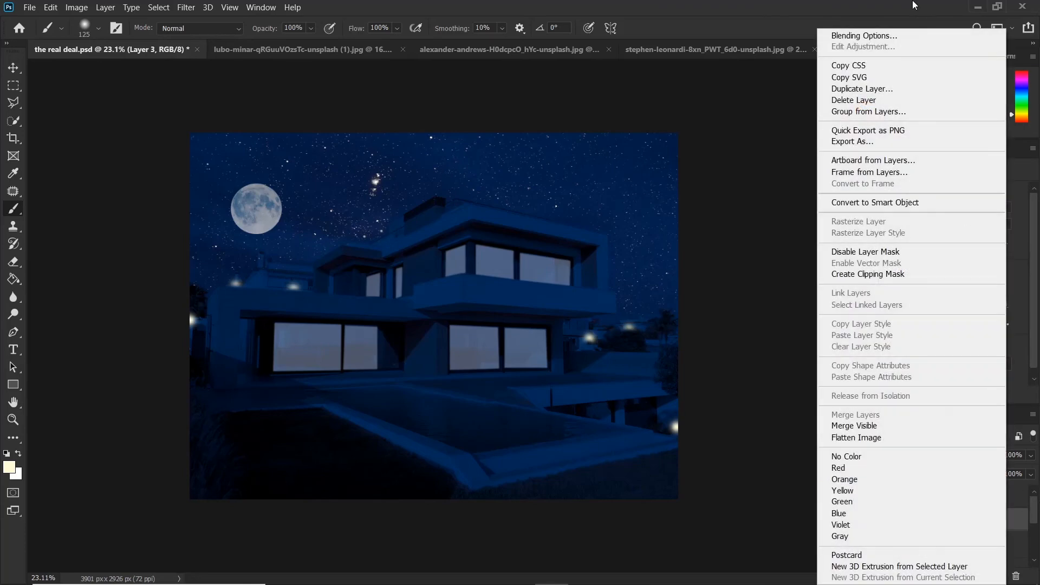
left_click(888, 42)
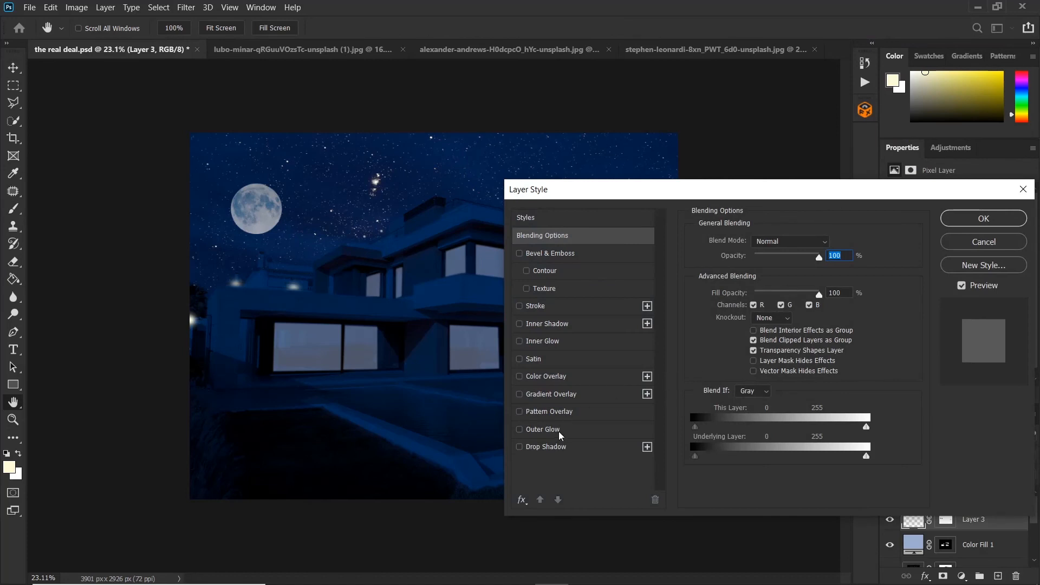
left_click(543, 429)
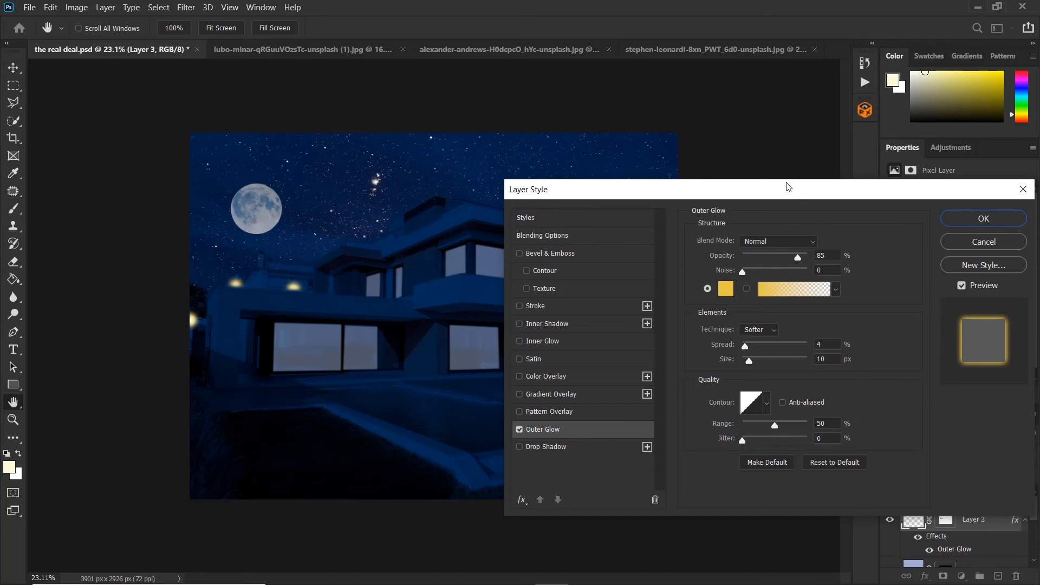
left_click_drag(782, 187, 790, 146)
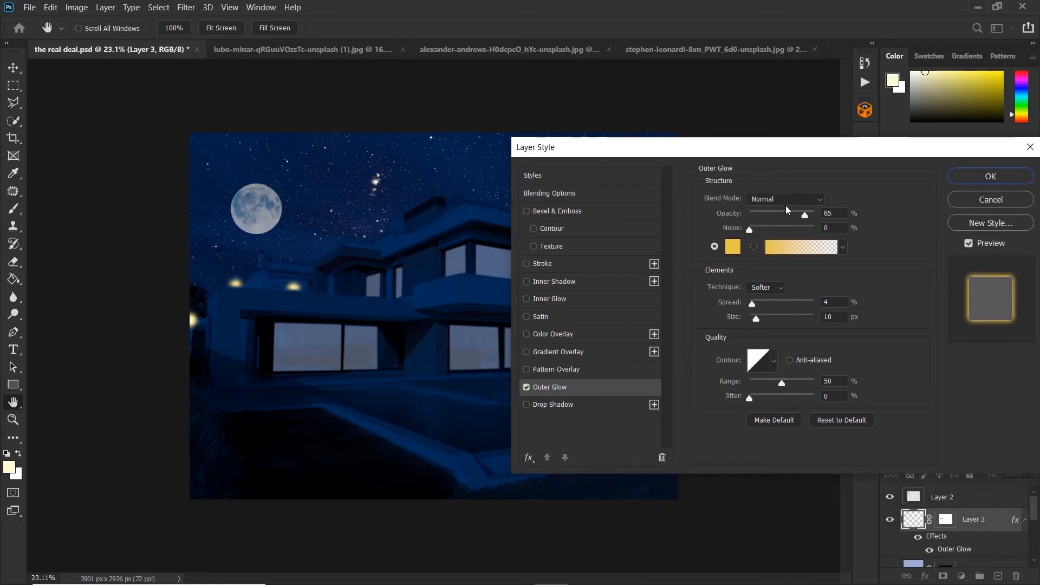
left_click_drag(805, 216, 816, 216)
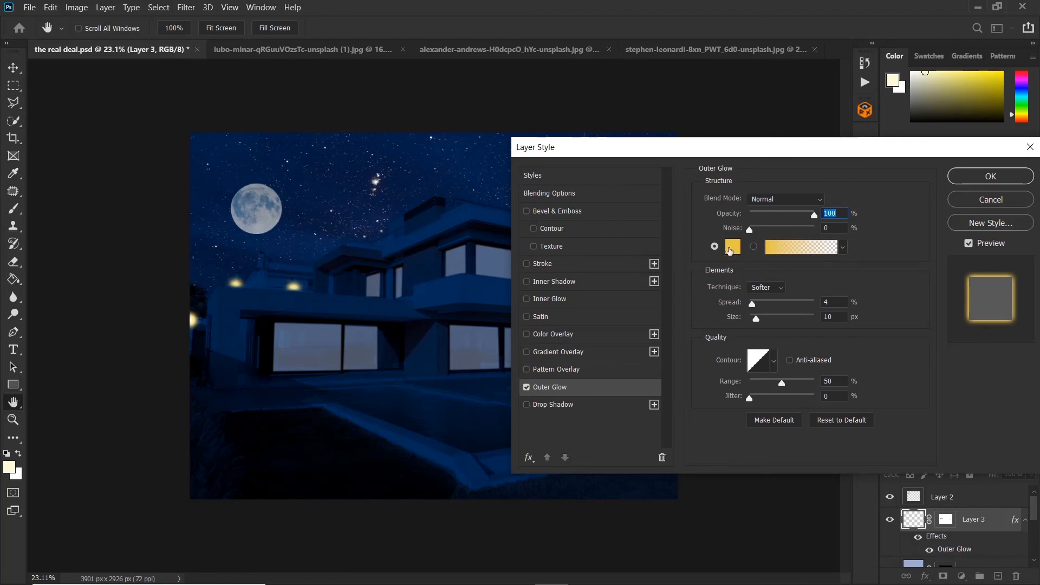
left_click(735, 247)
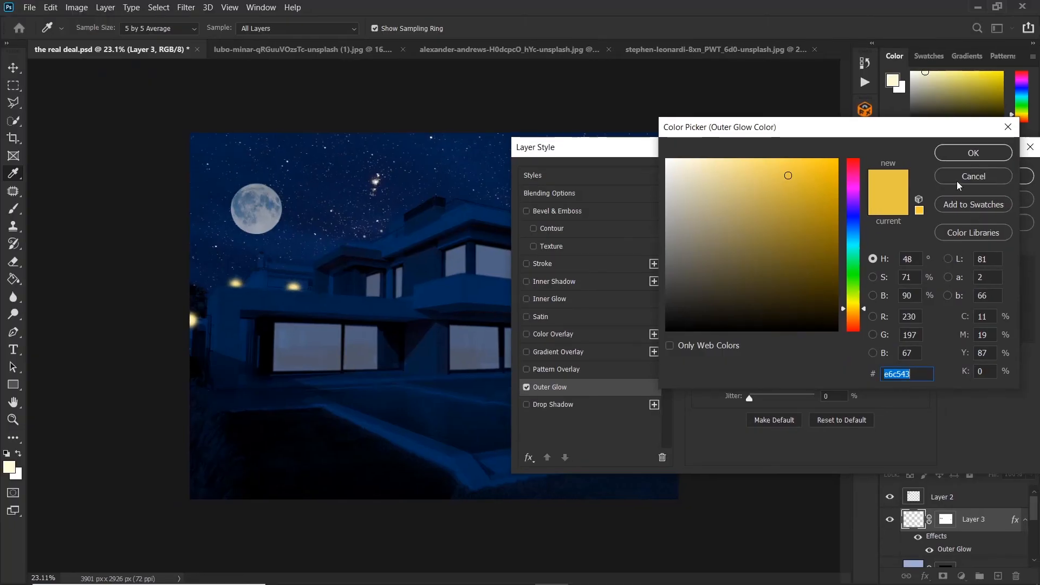
left_click(957, 153)
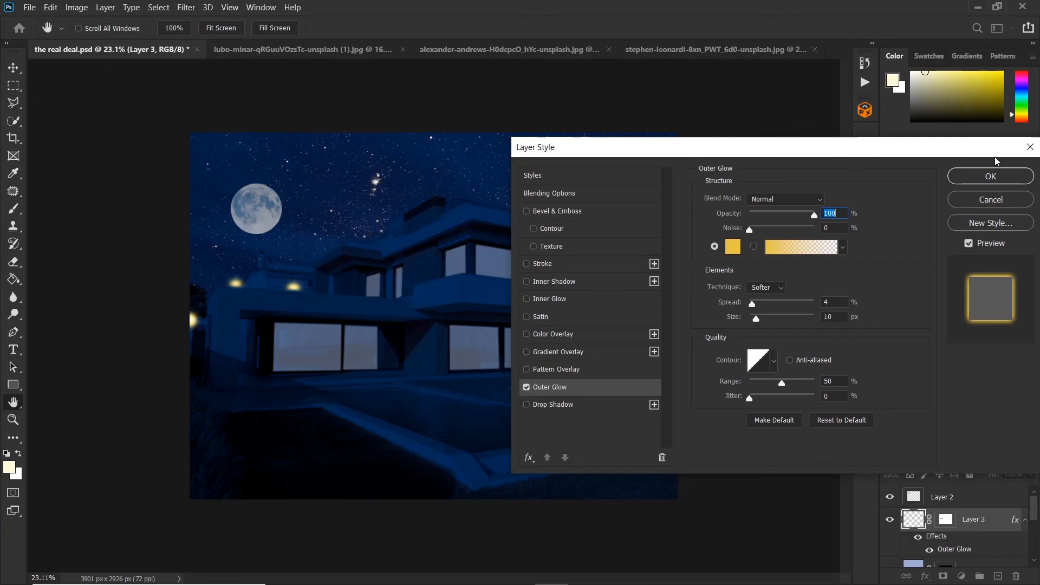
left_click(970, 181)
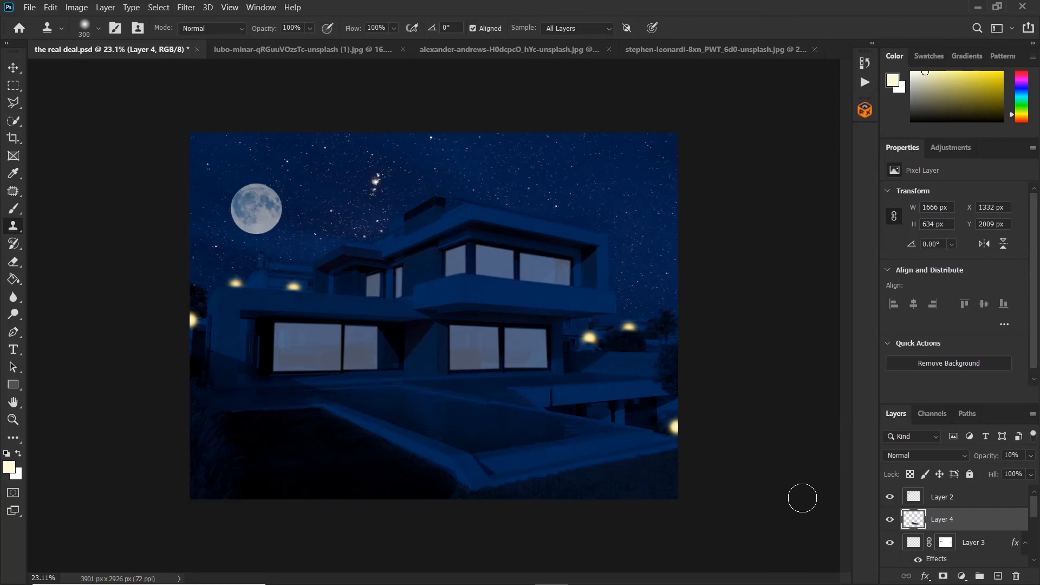
Step: Add a Curves adjustment layer at the top of the stack and raise the midpoint to about input 104, output 140
left_click(957, 496)
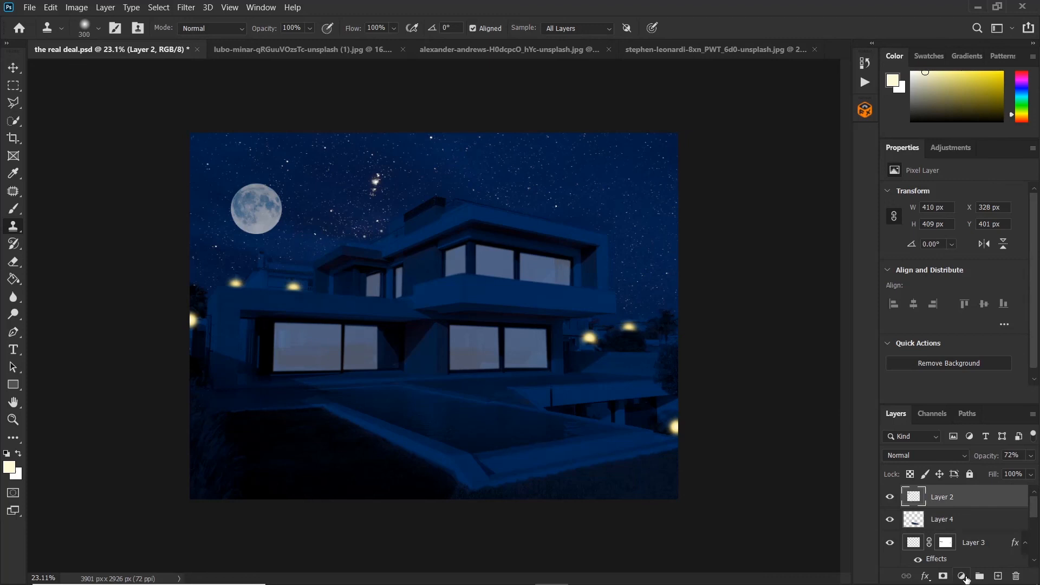
left_click(962, 576)
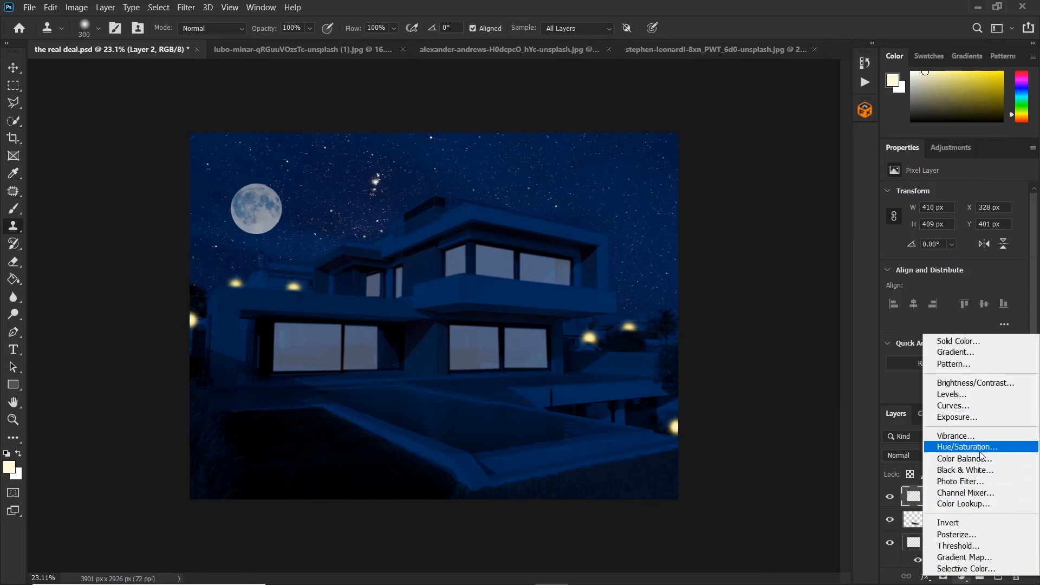
left_click(953, 405)
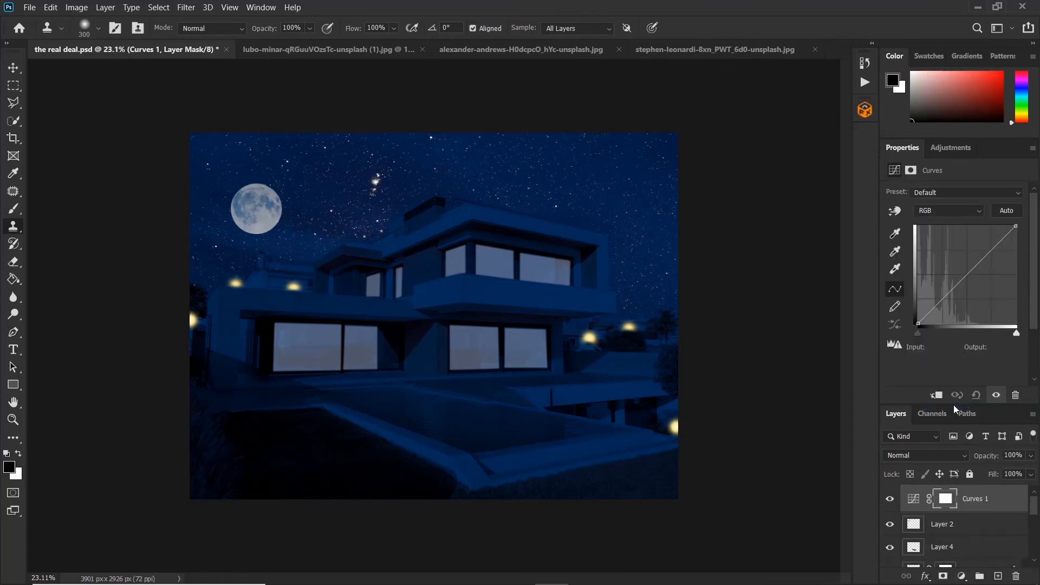
left_click_drag(960, 281, 959, 267)
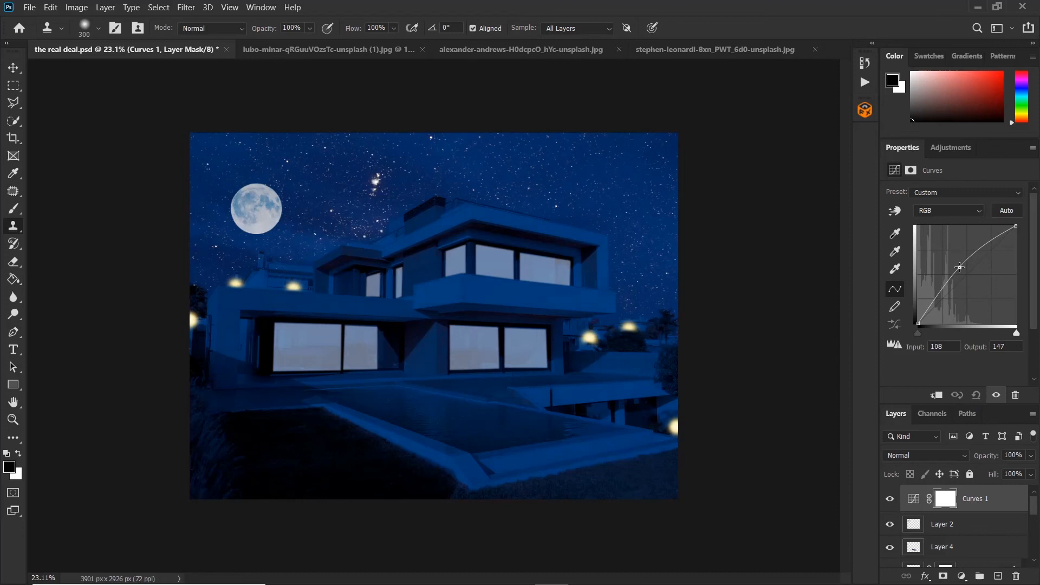
left_click_drag(958, 267, 958, 271)
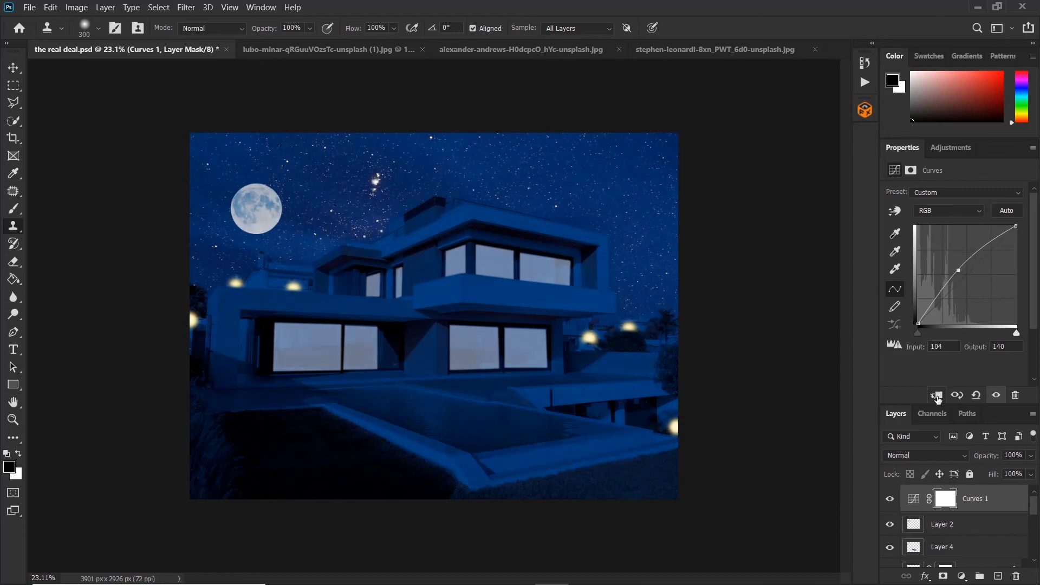